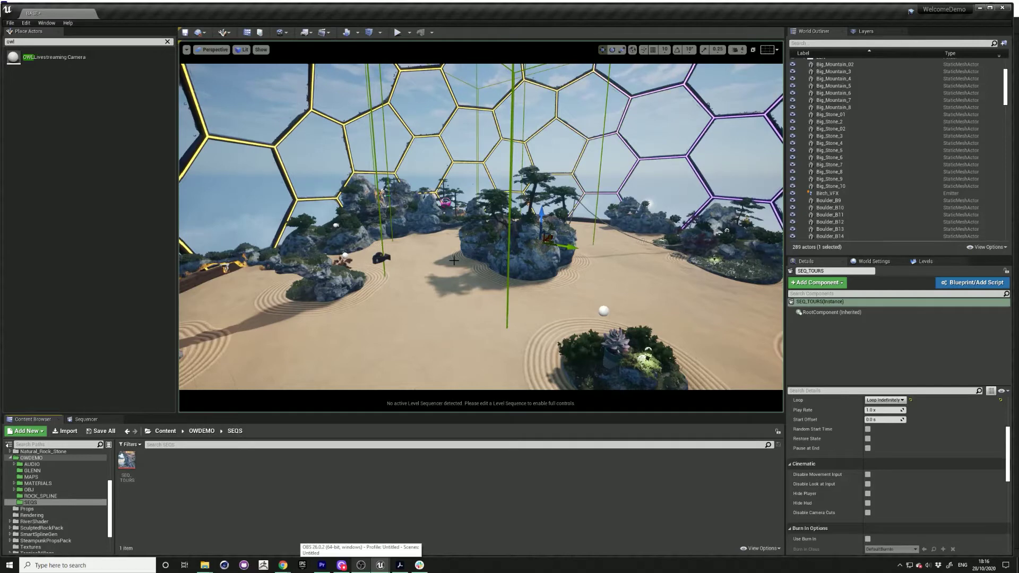
Step: Fly around the zen garden and select the OWL Livestreaming Camera so its preview shows
middle_click_drag(454, 260, 473, 260)
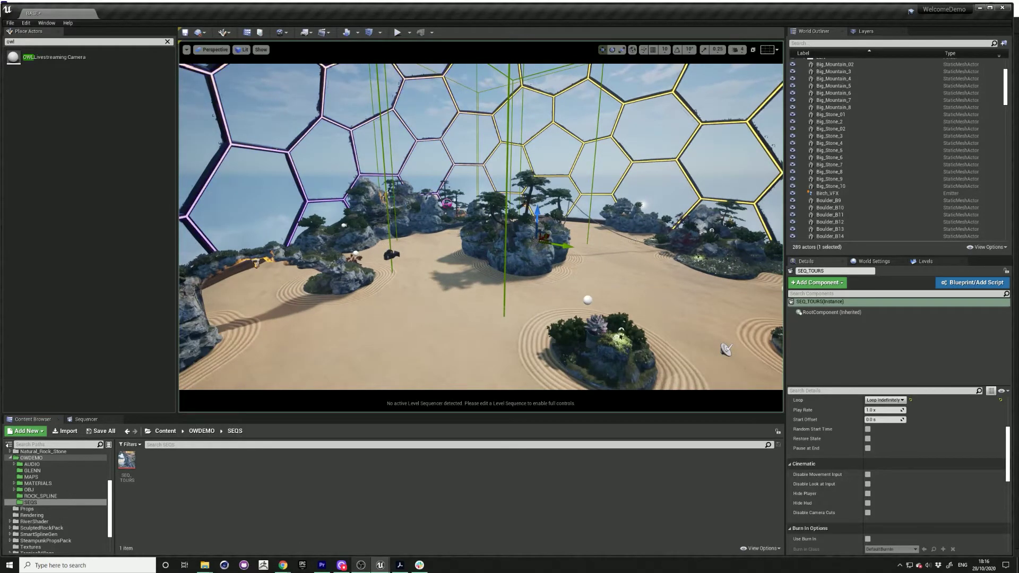
right_click_drag(481, 226, 634, 227)
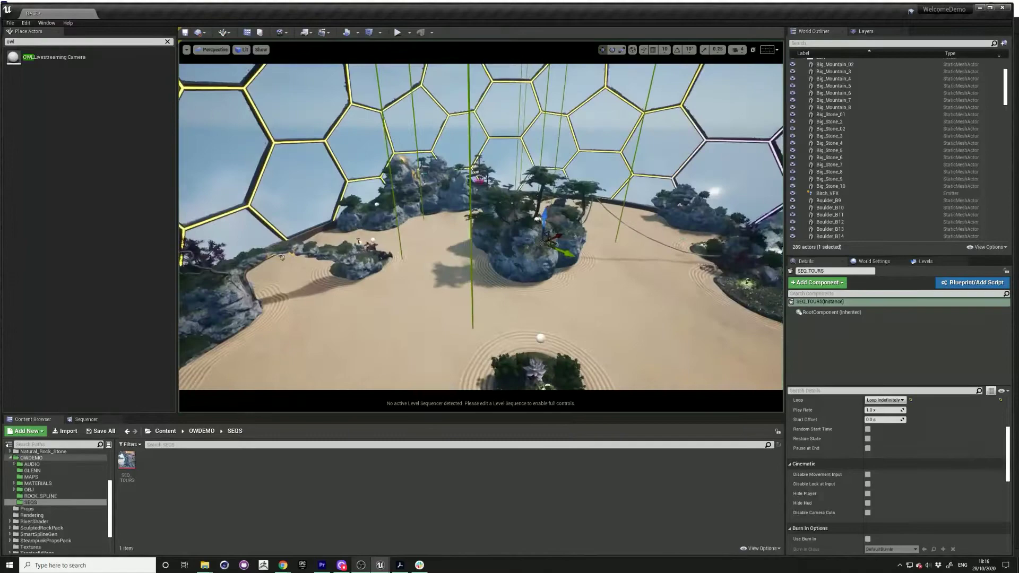
right_click_drag(382, 335, 394, 334)
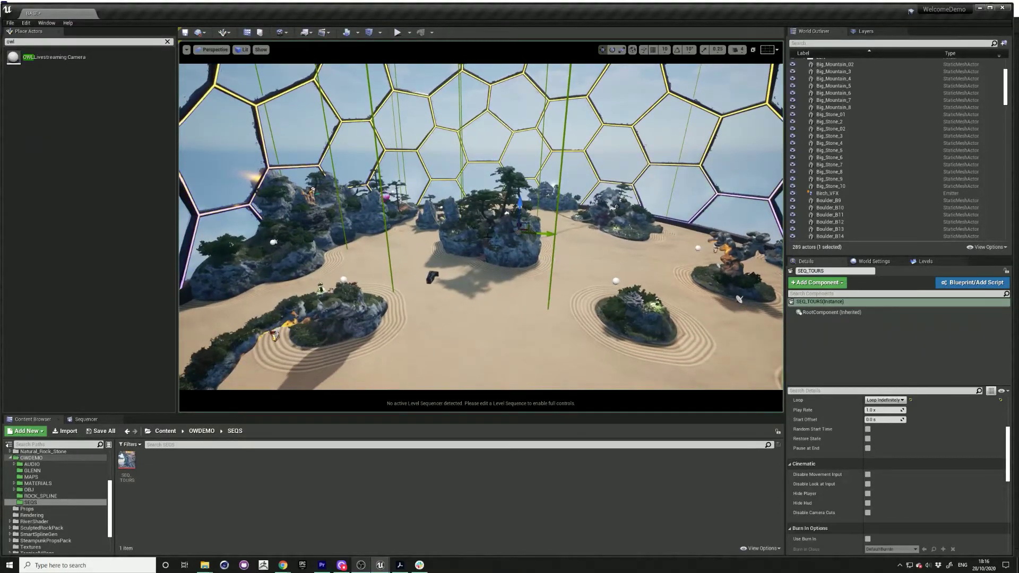
right_click_drag(488, 237, 494, 237)
left_click(417, 291)
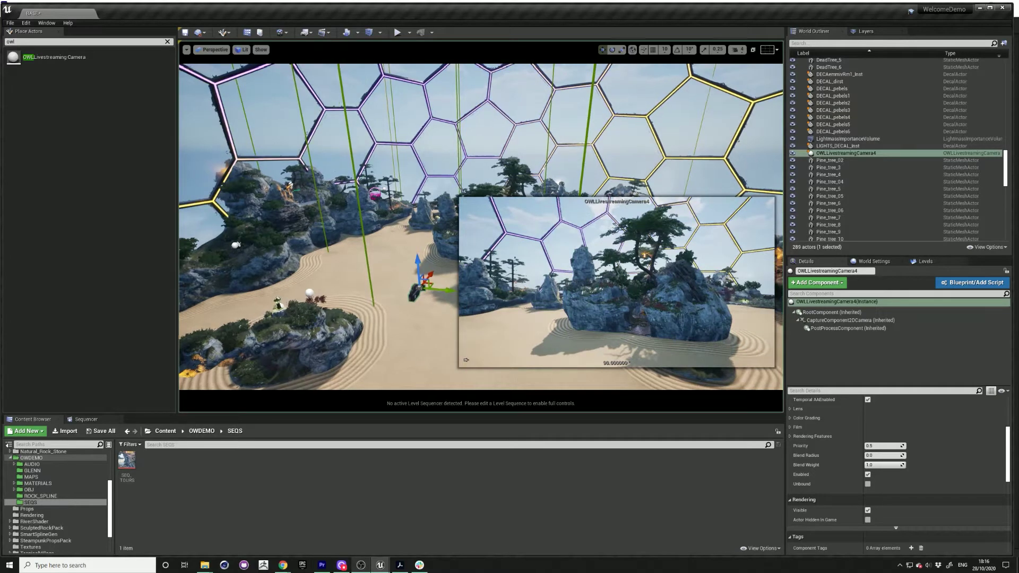
right_click_drag(328, 264, 339, 264)
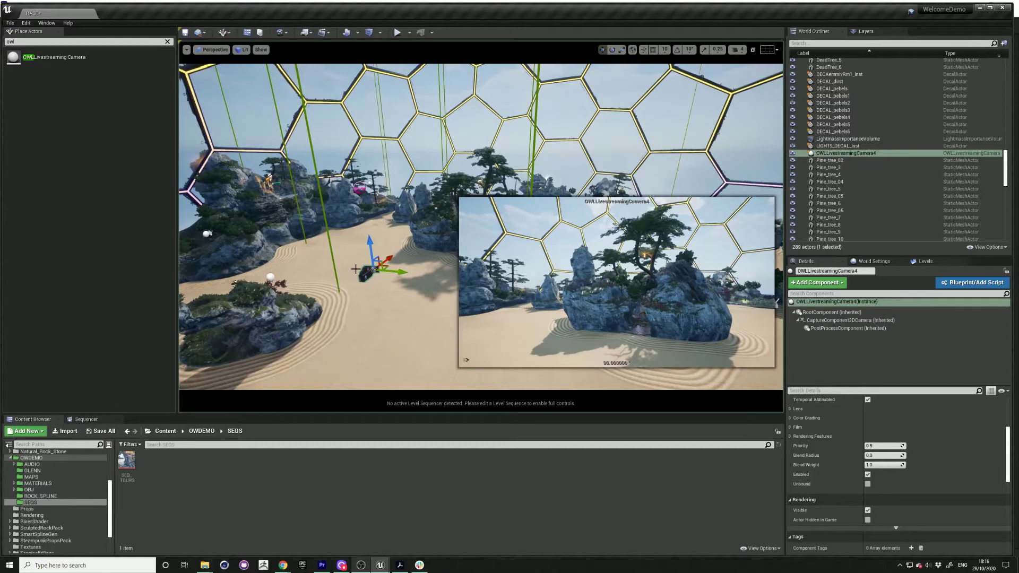
Step: Create a Level Sequence named SEQ_NEW in the SEQS folder and drag it into the level
right_click(168, 473)
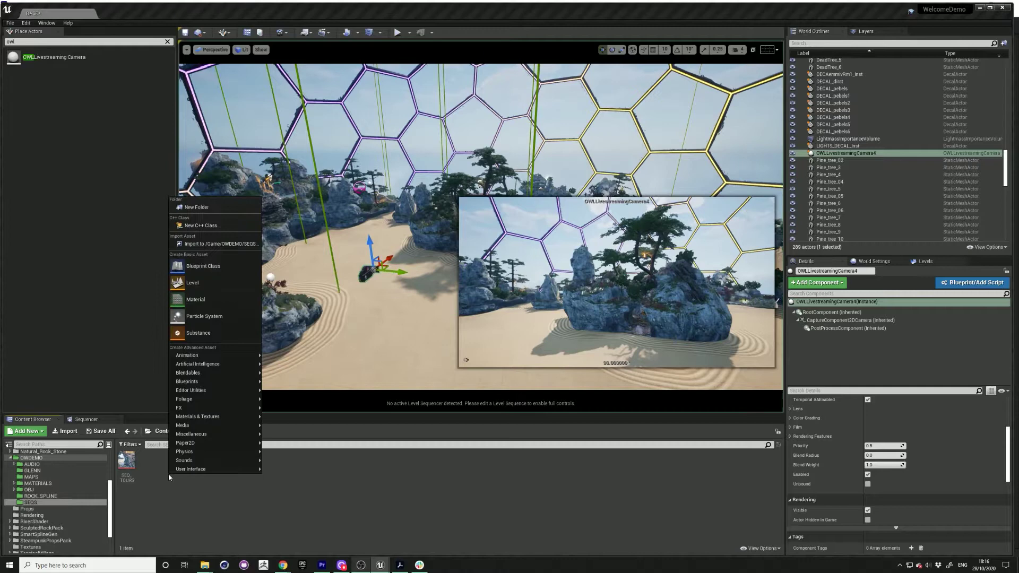
mouse_move(210, 361)
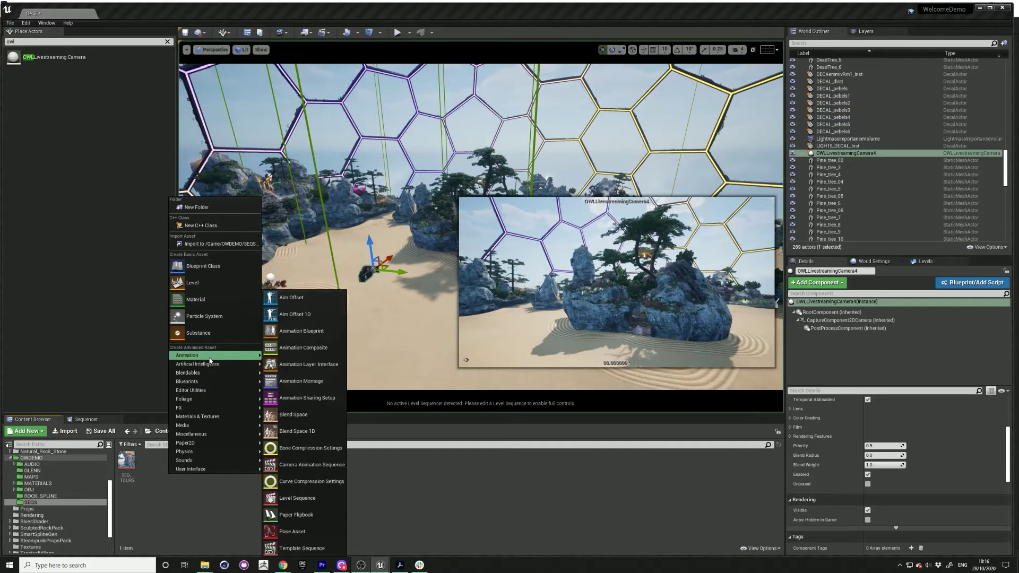
left_click(302, 498)
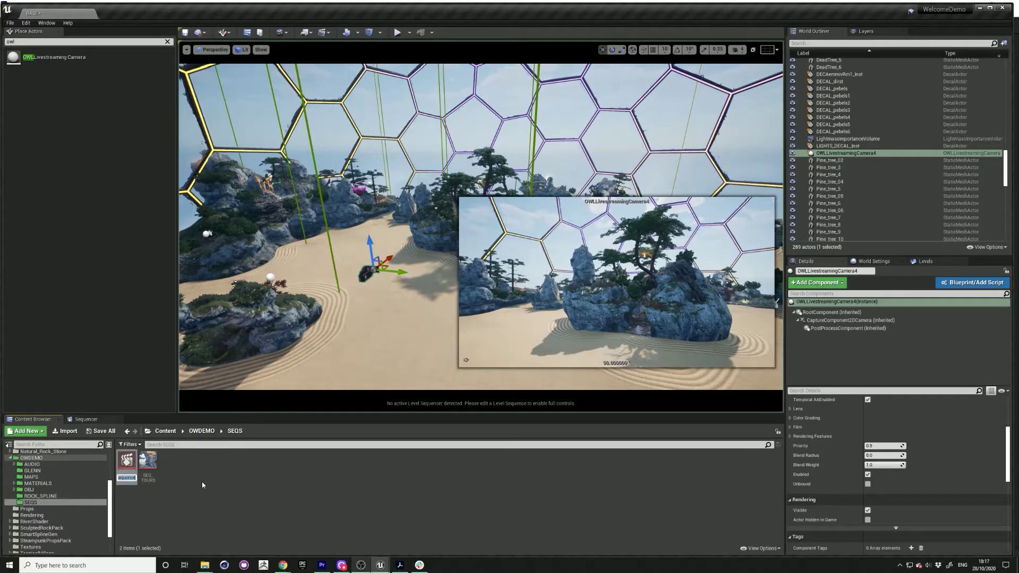
type("SEQ_NEW")
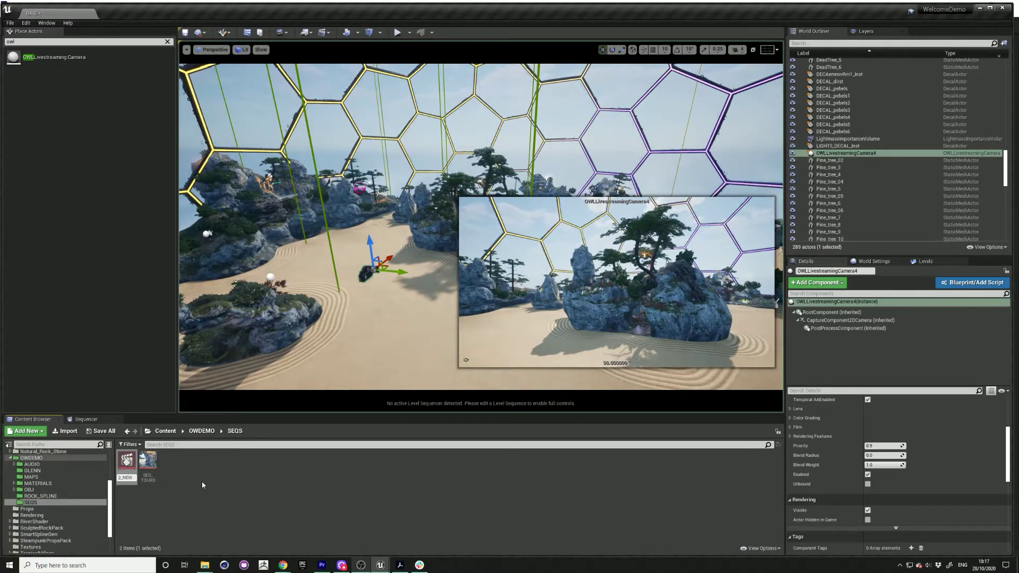
key("Return")
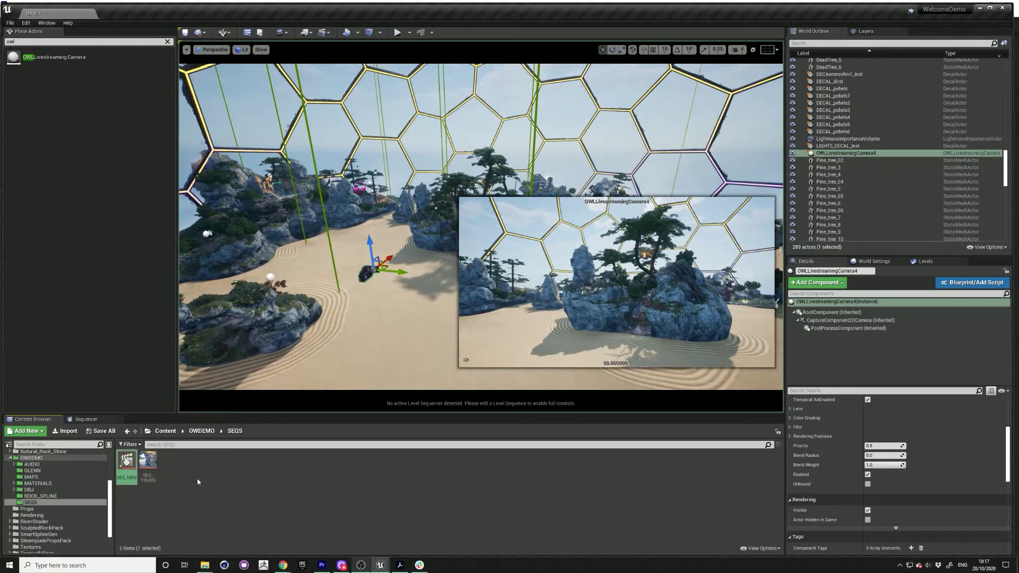
left_click_drag(127, 460, 405, 301)
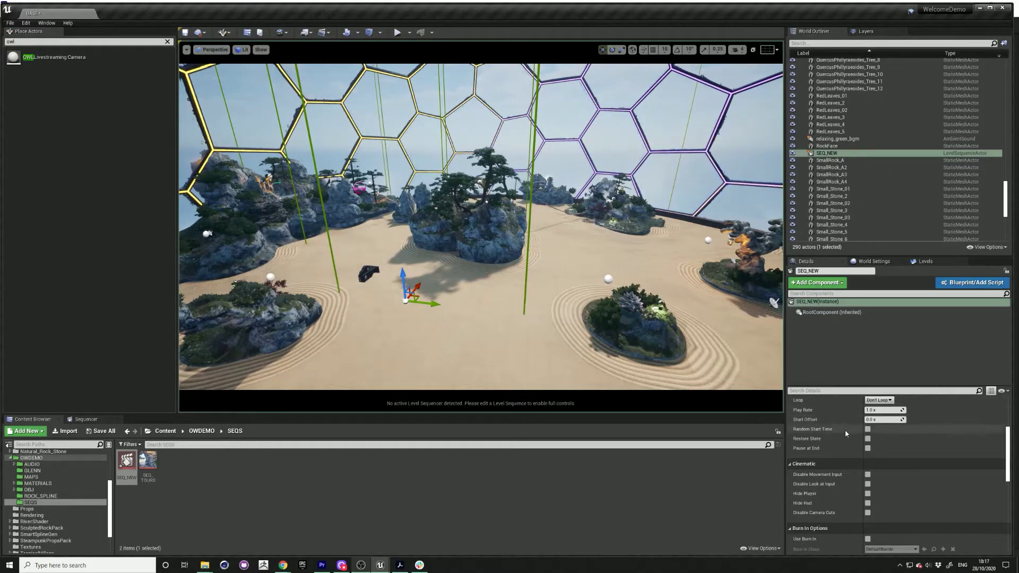
Step: Set SEQ_NEW's Loop to Loop Indefinitely, then save the level and sequence
scroll(846, 425, "up", 2)
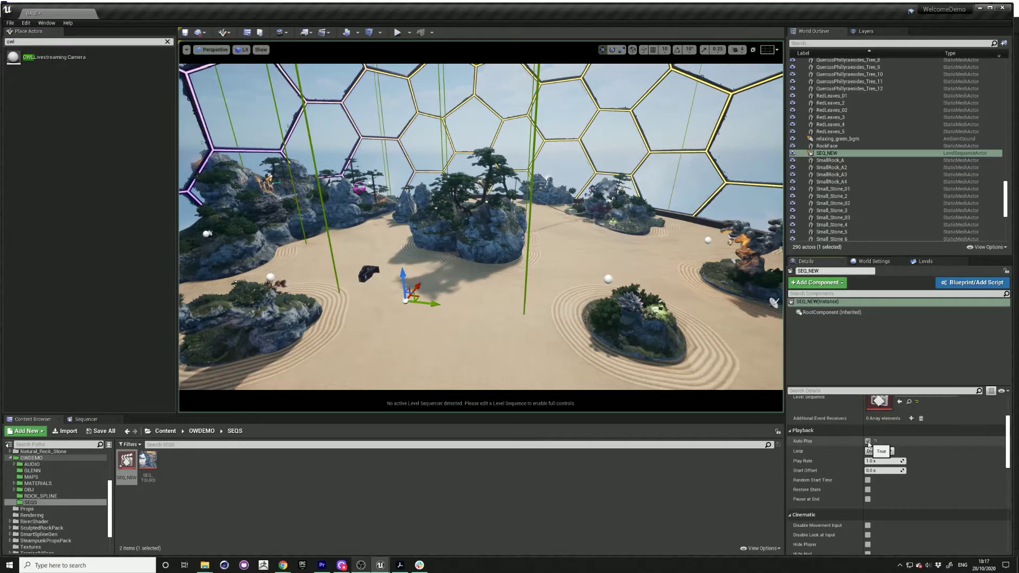
left_click(879, 450)
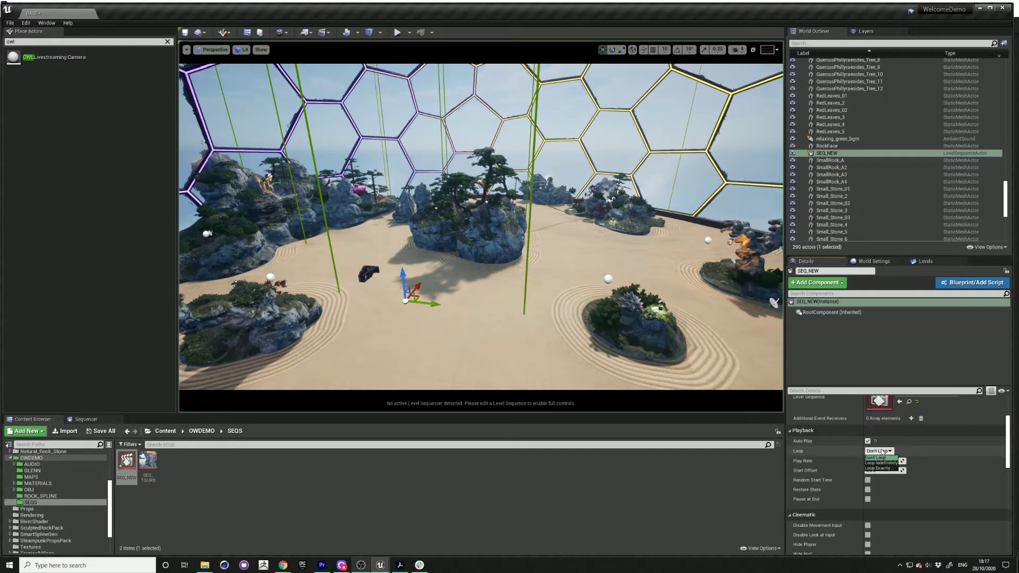
left_click(880, 463)
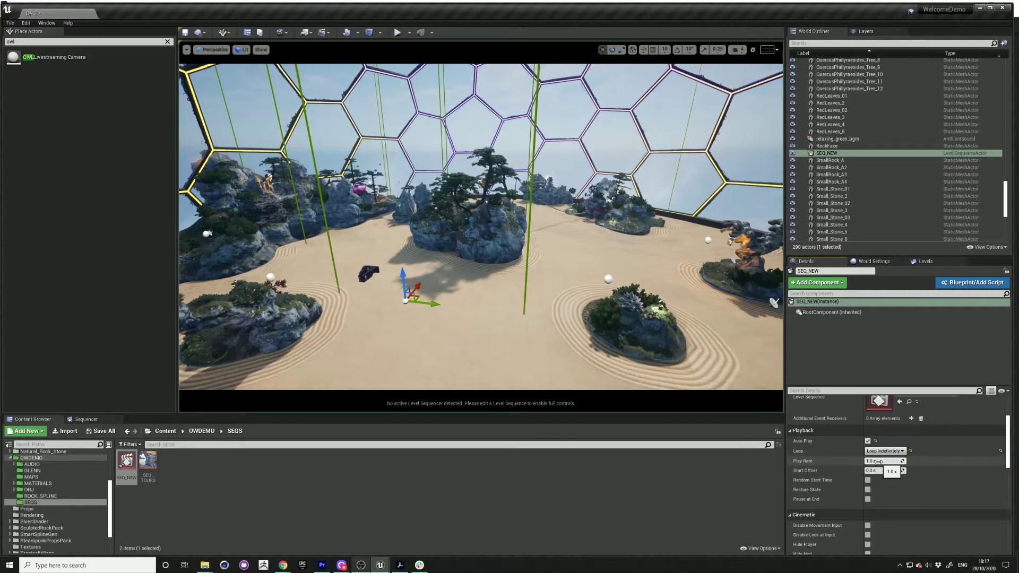
left_click(100, 431)
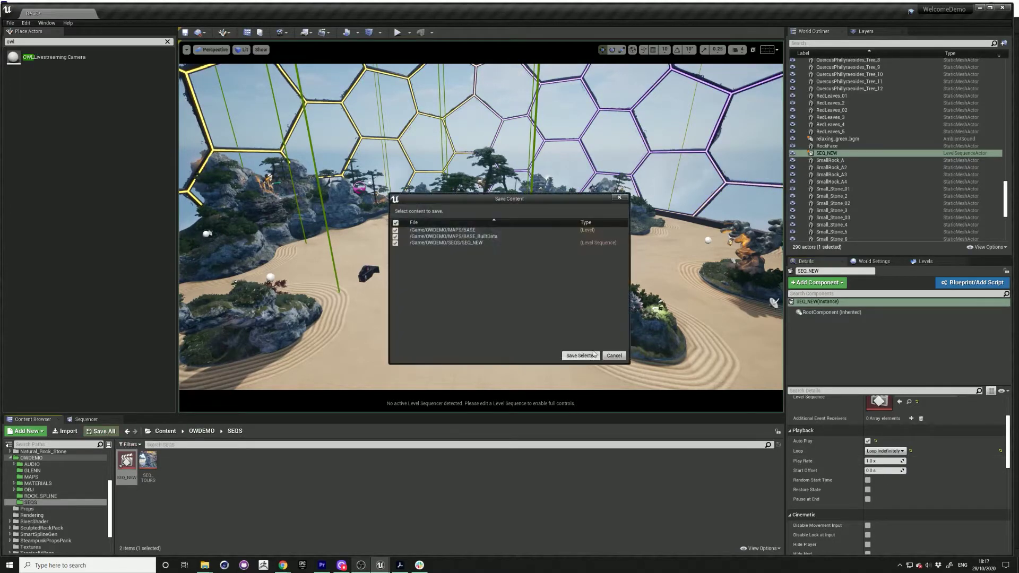
left_click(594, 354)
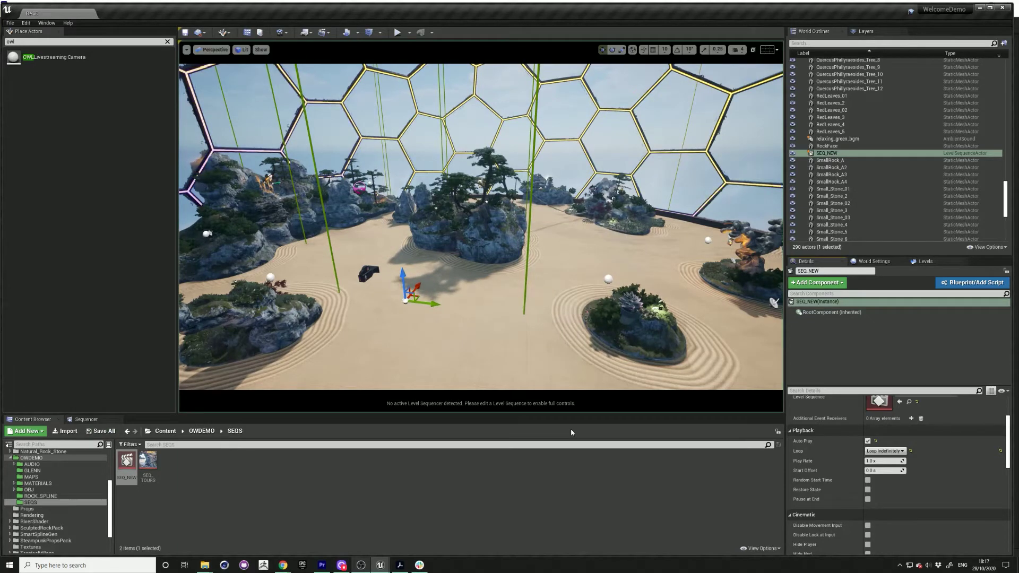
Step: Open SEQ_NEW in Sequencer and place a Camera Rig Rail found by searching 'rail'
left_click(127, 467)
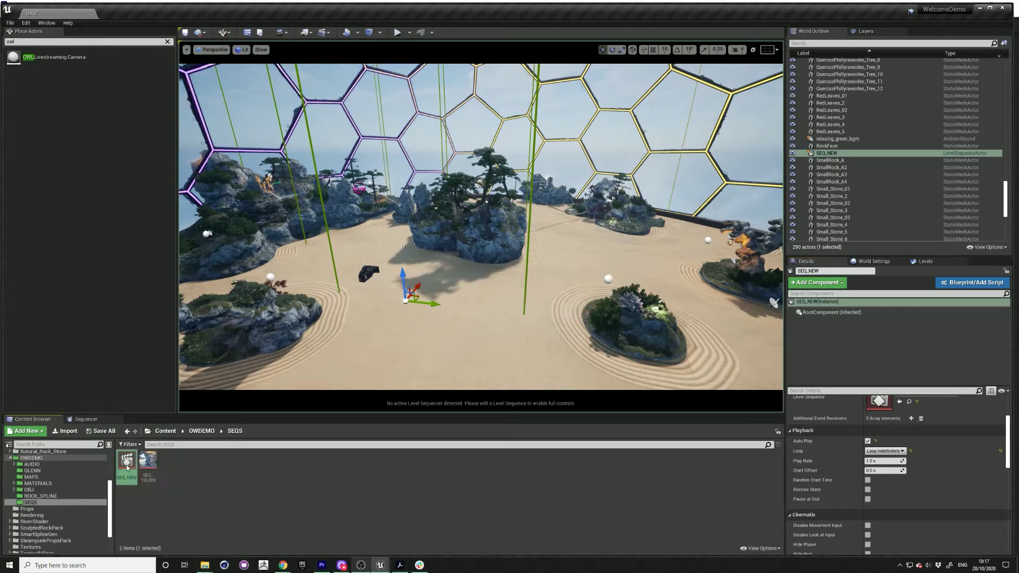
double_click(128, 467)
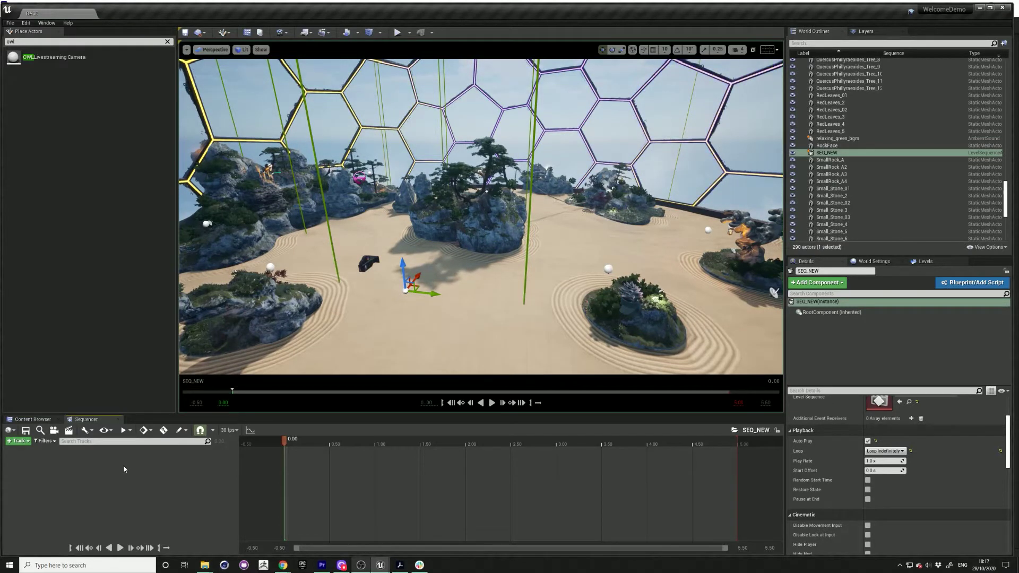
left_click(167, 42)
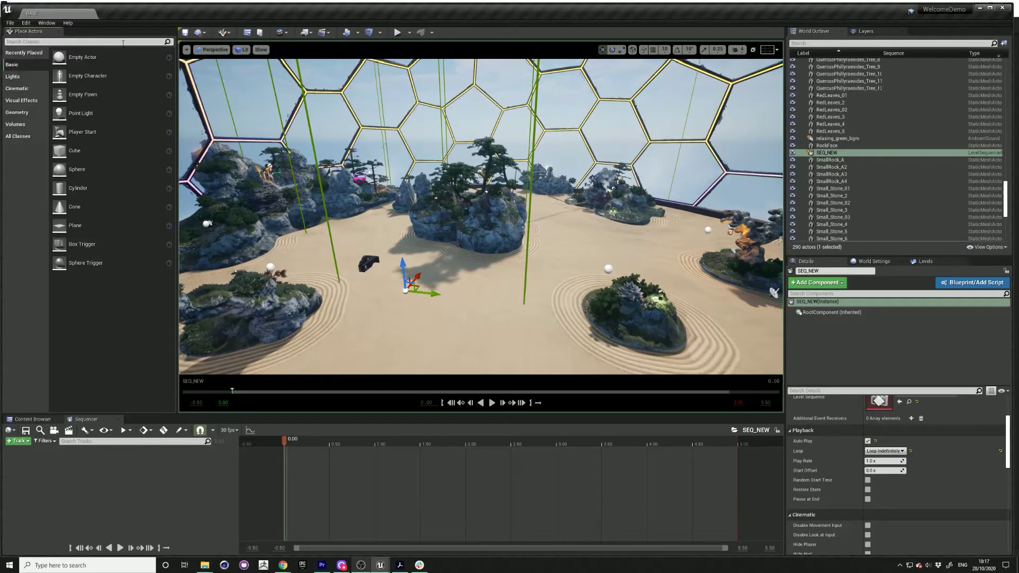
type("rail")
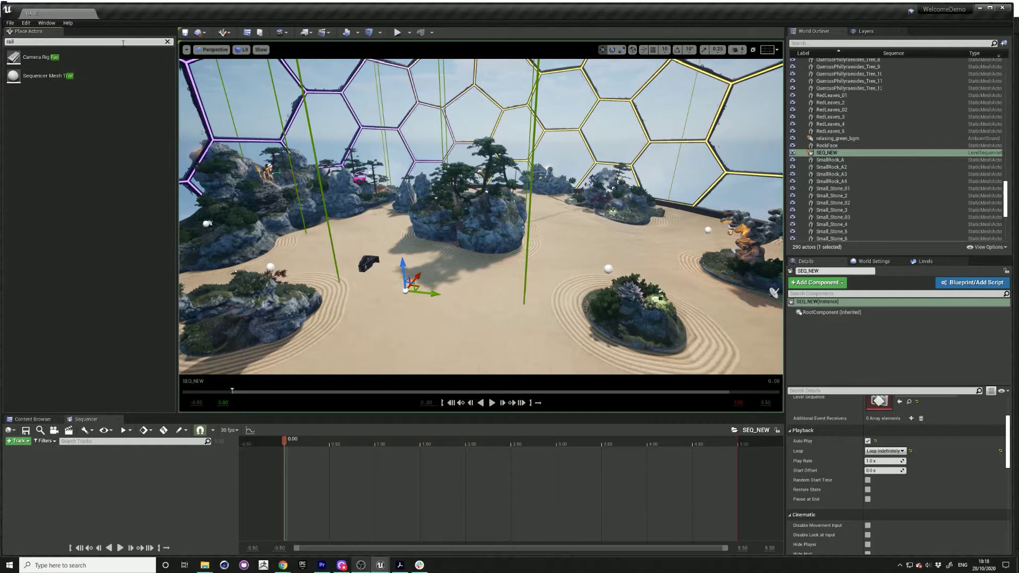
left_click_drag(41, 56, 379, 261)
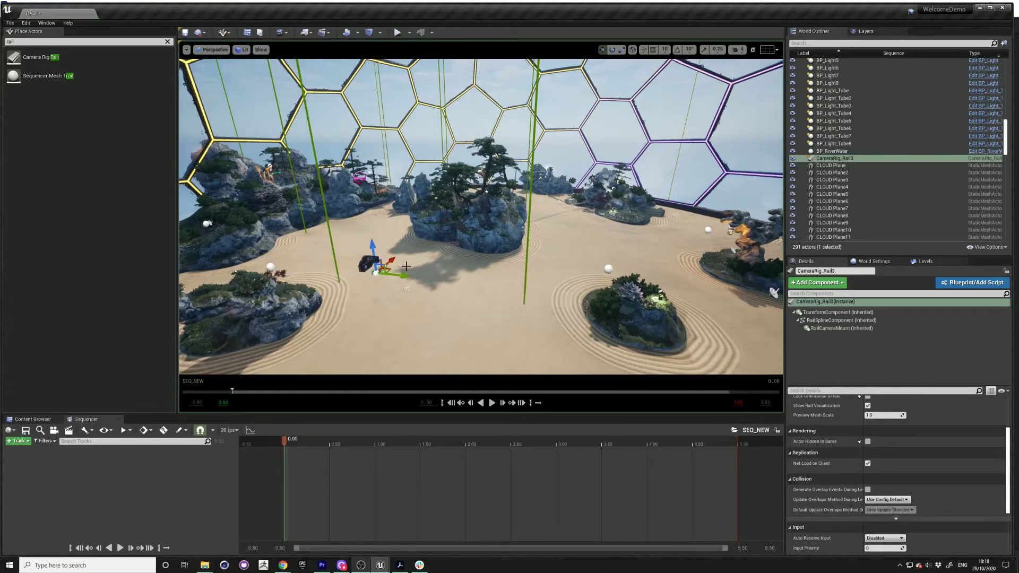
Step: Drag the rail's end spline point outward to make CameraRig_Rail3 a long straight track
key("f")
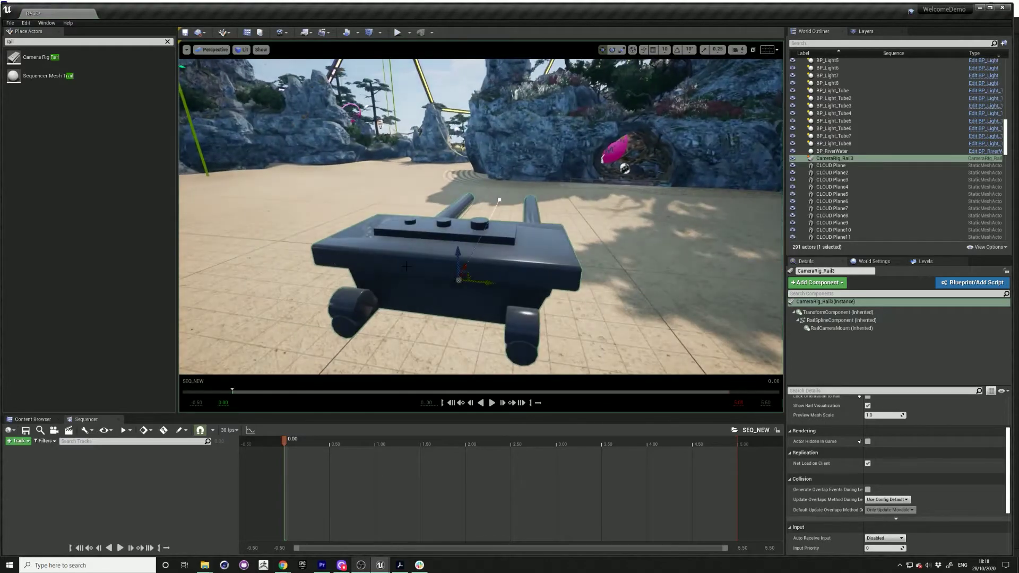
scroll(420, 260, "down", 5)
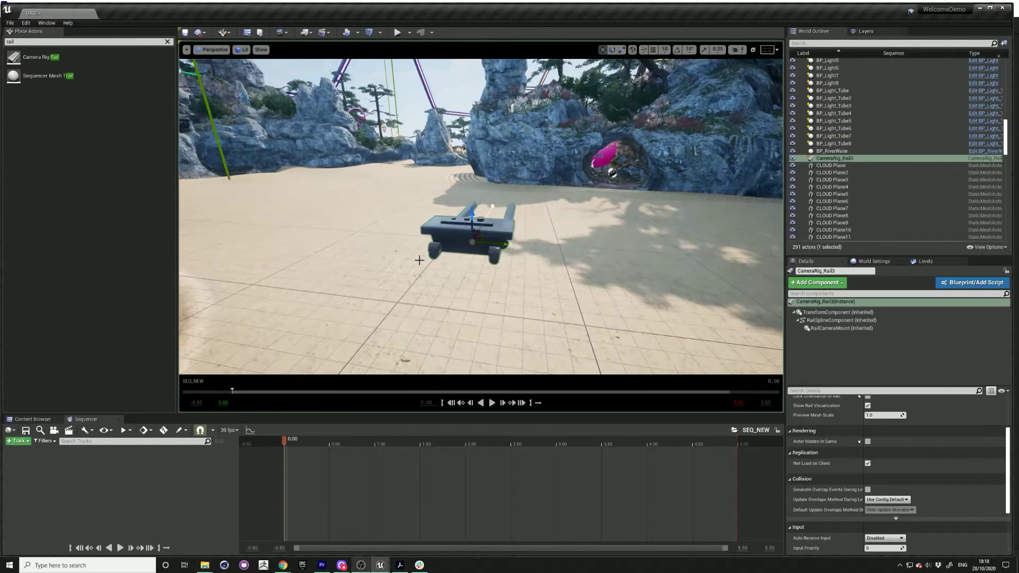
right_click_drag(287, 221, 334, 250)
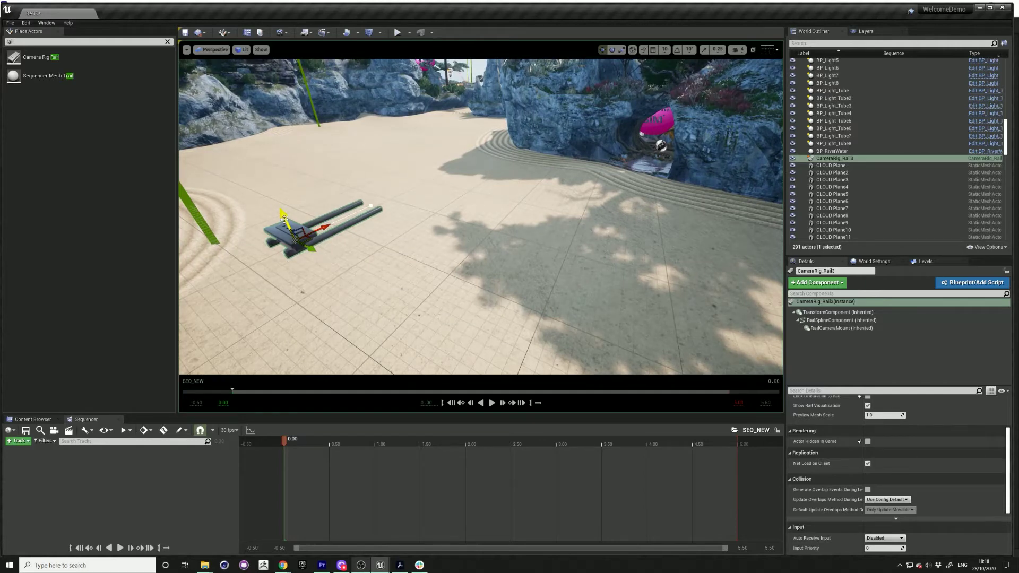
key("g")
key("g")
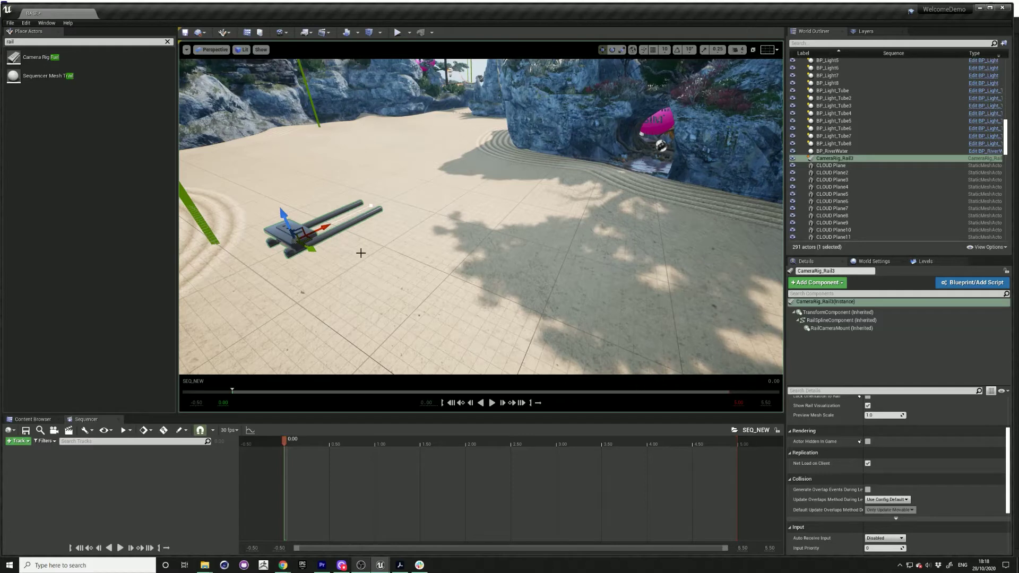
right_click_drag(364, 250, 364, 250)
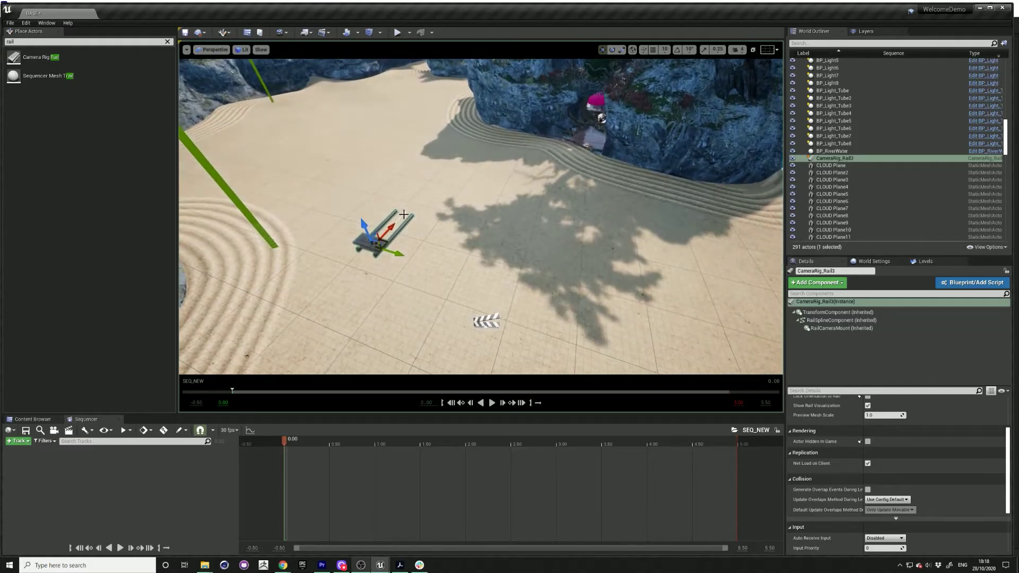
left_click(403, 214)
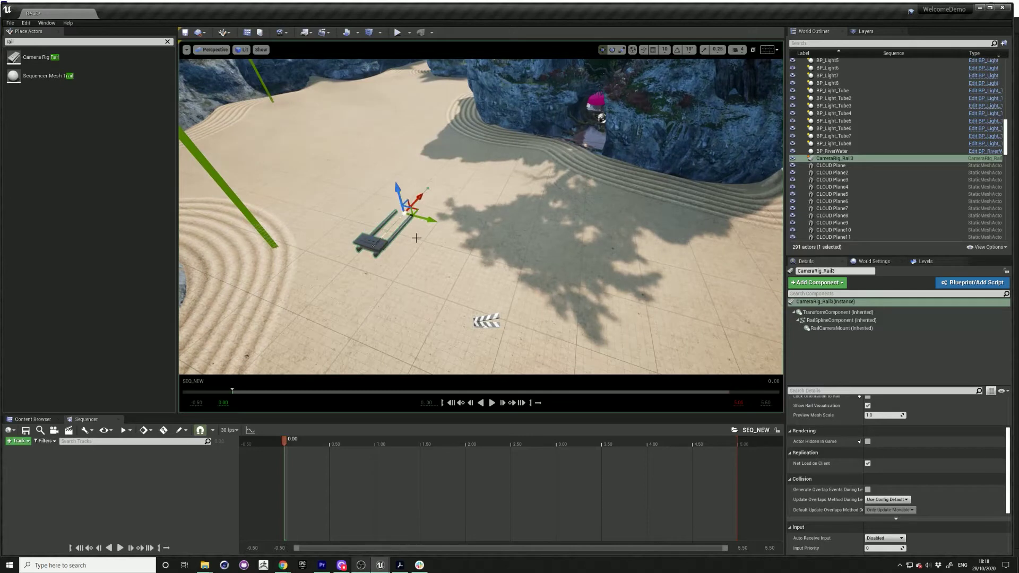
scroll(417, 237, "down", 3)
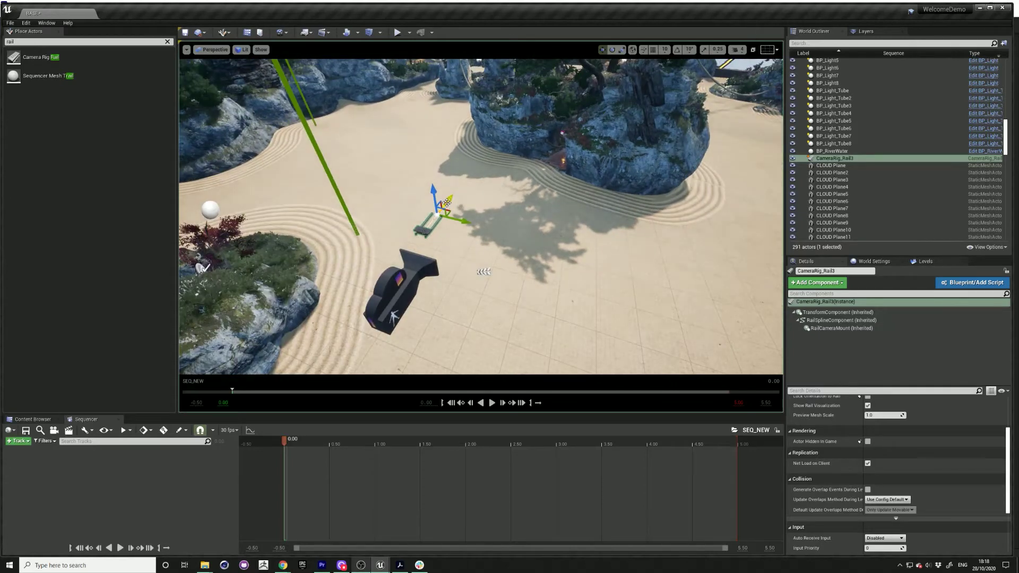
left_click_drag(447, 202, 695, 258)
scroll(681, 277, "down", 4)
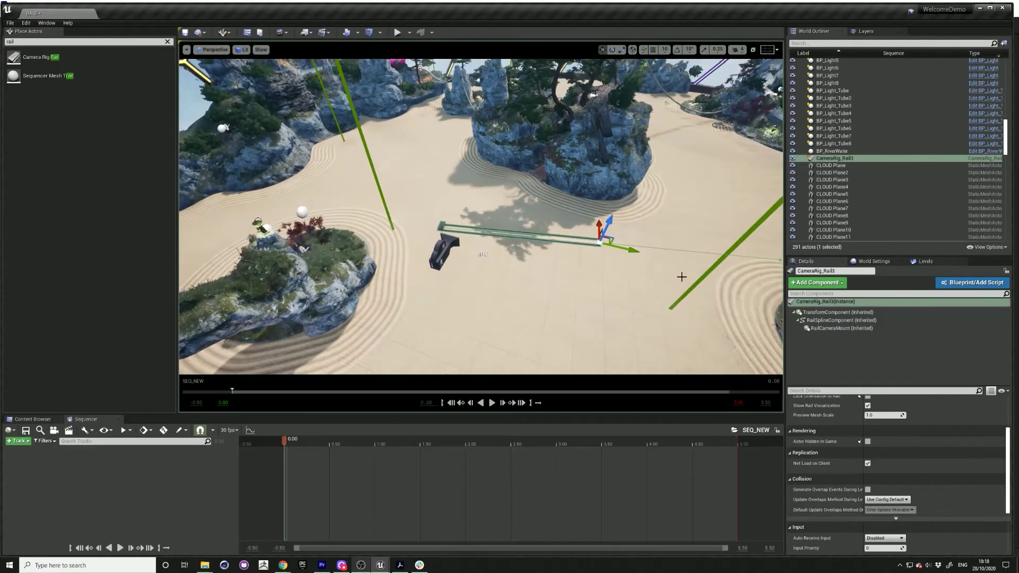
right_click_drag(646, 271, 633, 272)
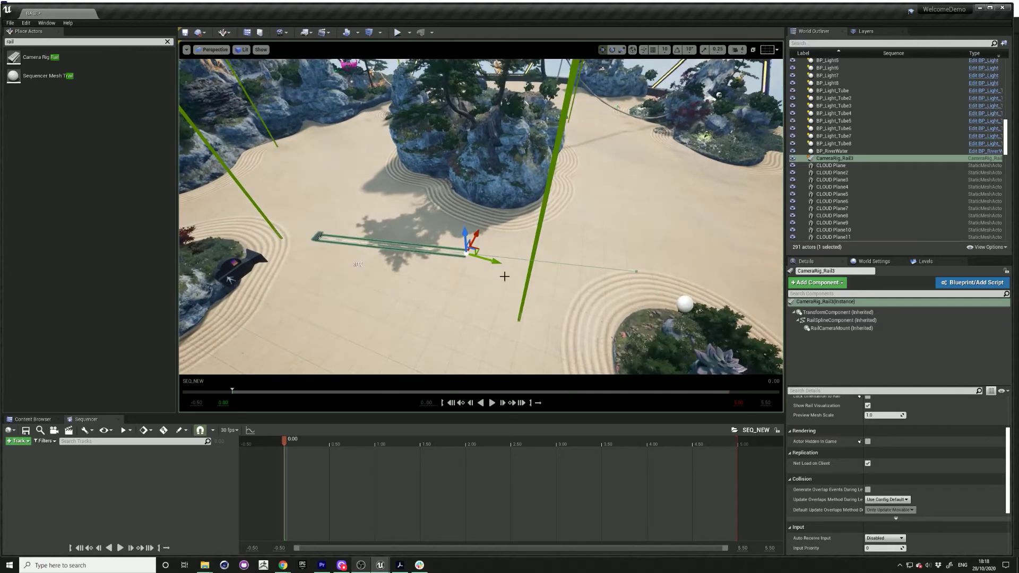
left_click_drag(498, 263, 523, 240)
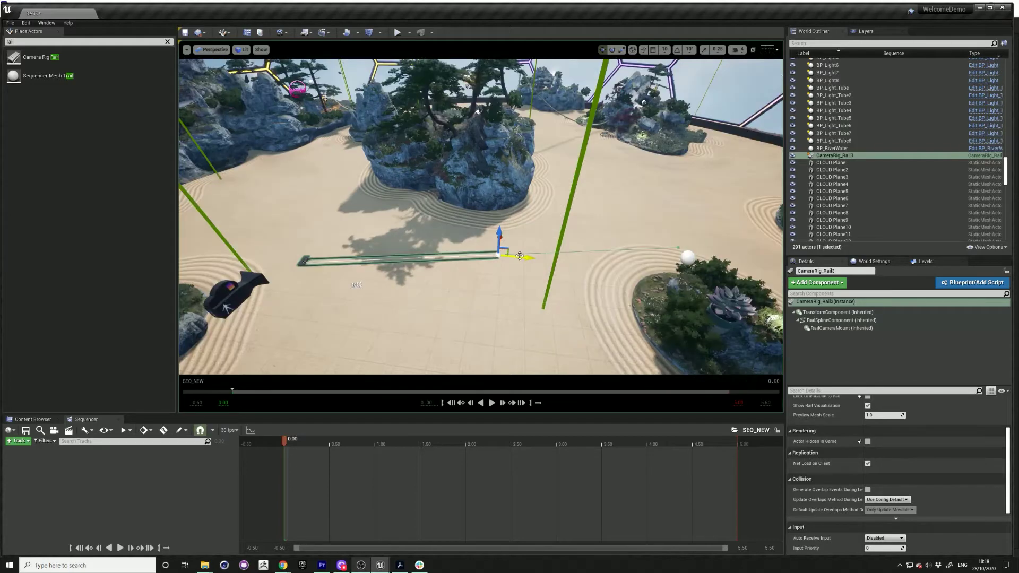
Step: Extend the rail's end and pull its middle and corner points into curves around the island
left_click_drag(501, 249, 537, 120)
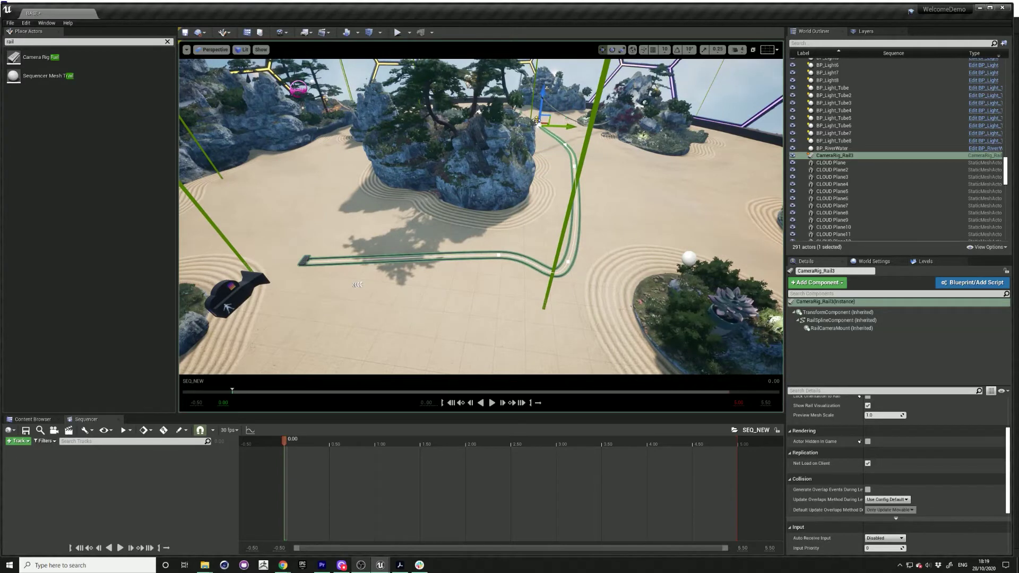
left_click(497, 248)
left_click_drag(496, 239, 733, 246)
left_click(700, 248)
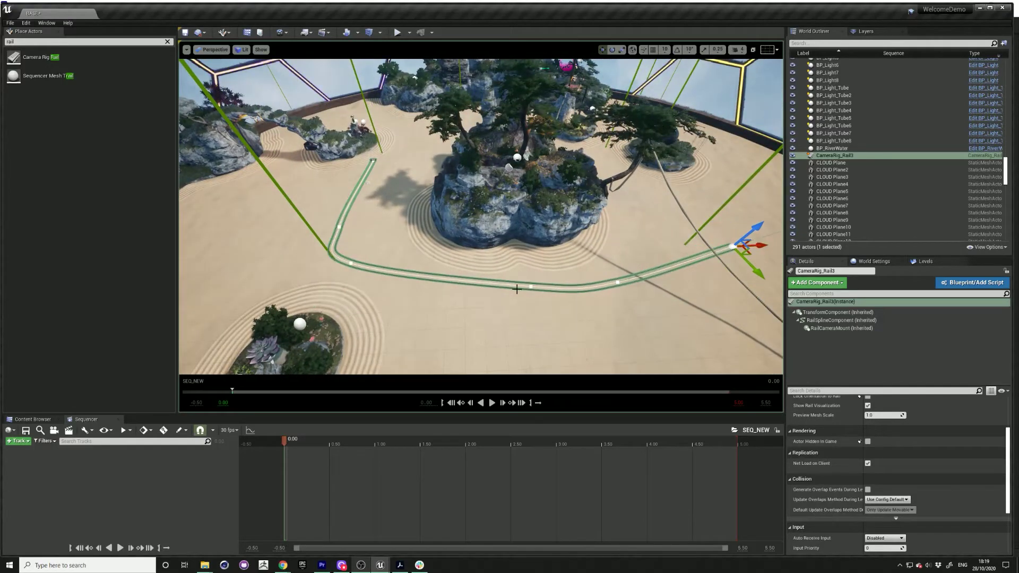
left_click(533, 284)
left_click_drag(532, 283, 540, 330)
left_click(348, 265)
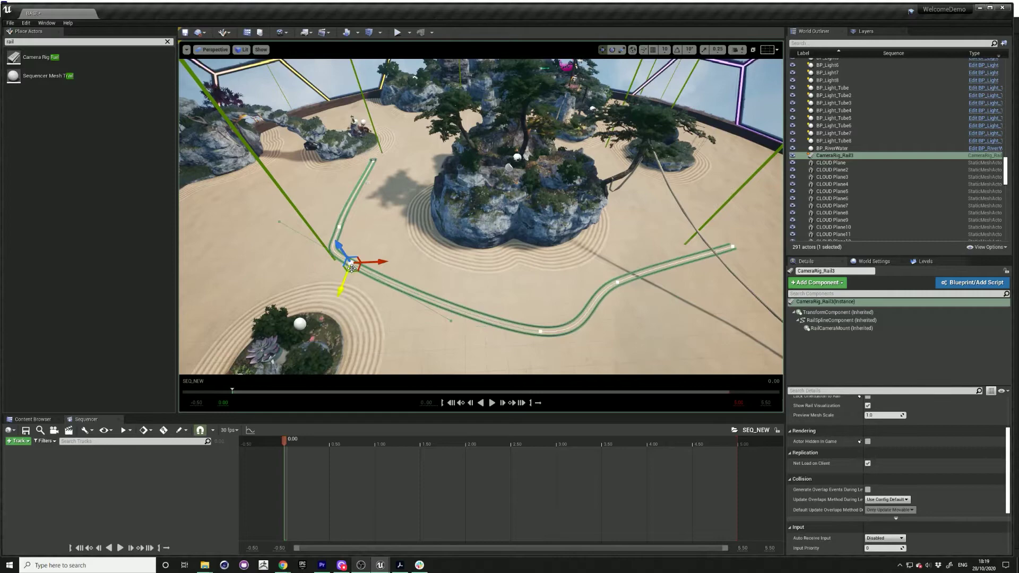
left_click_drag(347, 265, 473, 352)
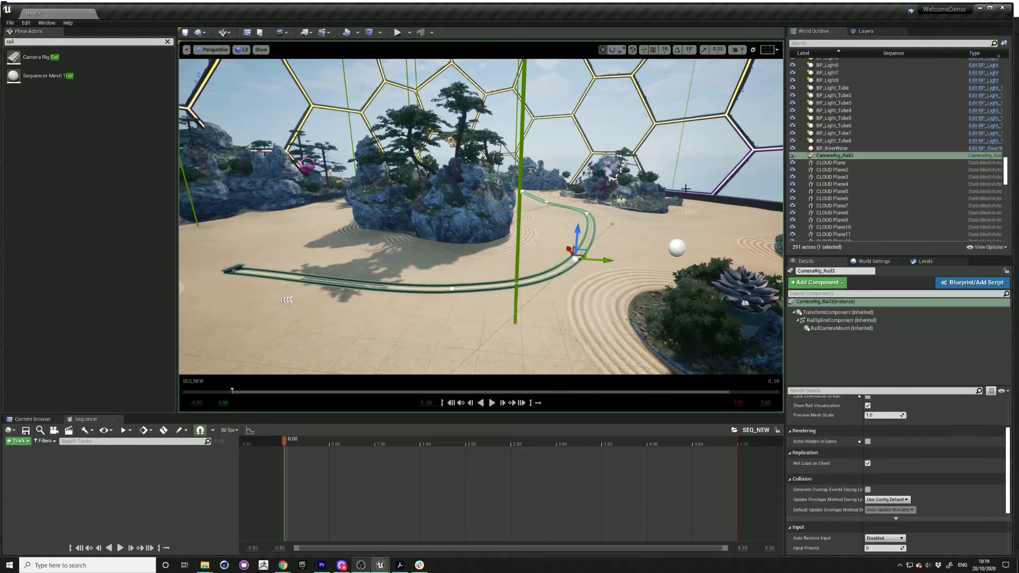
Step: Add CameraRig_Rail3 to SEQ_NEW as an actor track
left_click(90, 420)
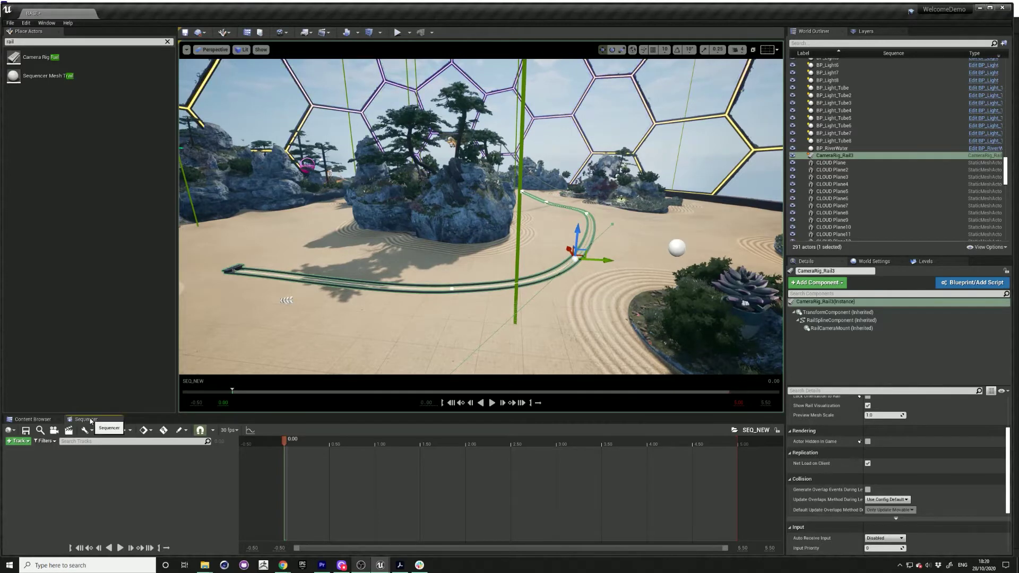
left_click(28, 443)
mouse_move(50, 326)
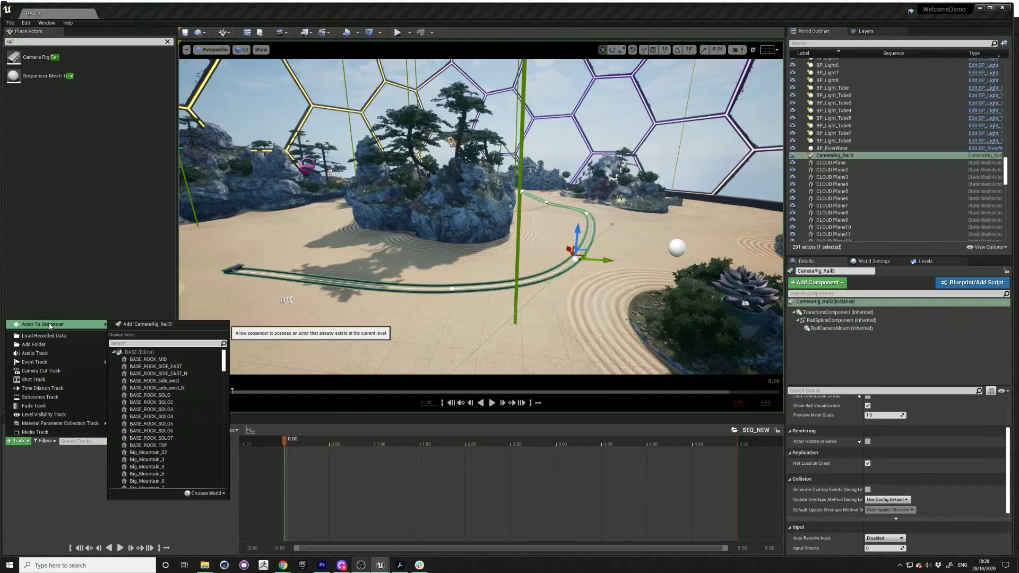
left_click(159, 324)
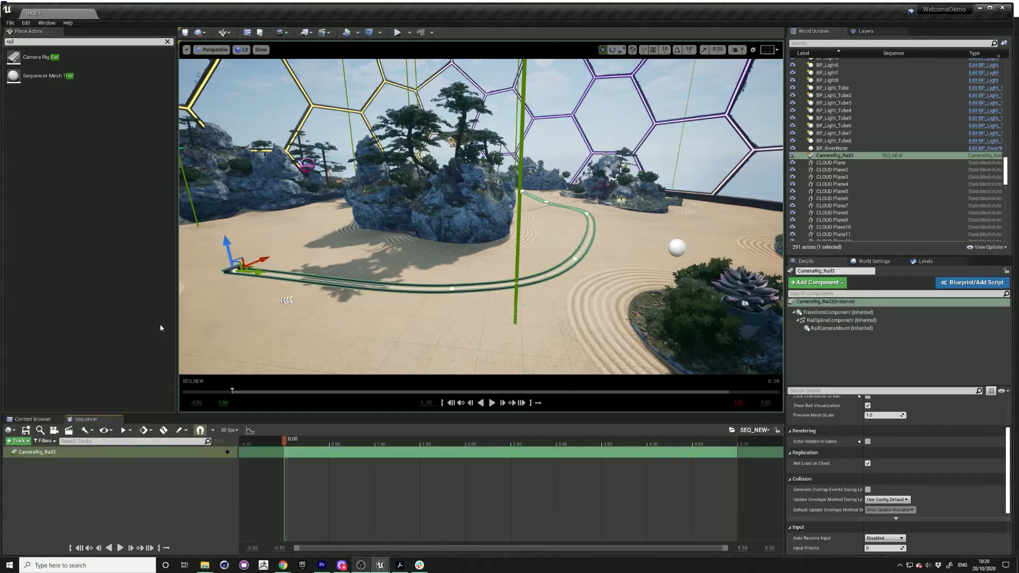
Step: Add a Current Position on Rail track with a section and key it at 0.0 at the start
left_click(223, 452)
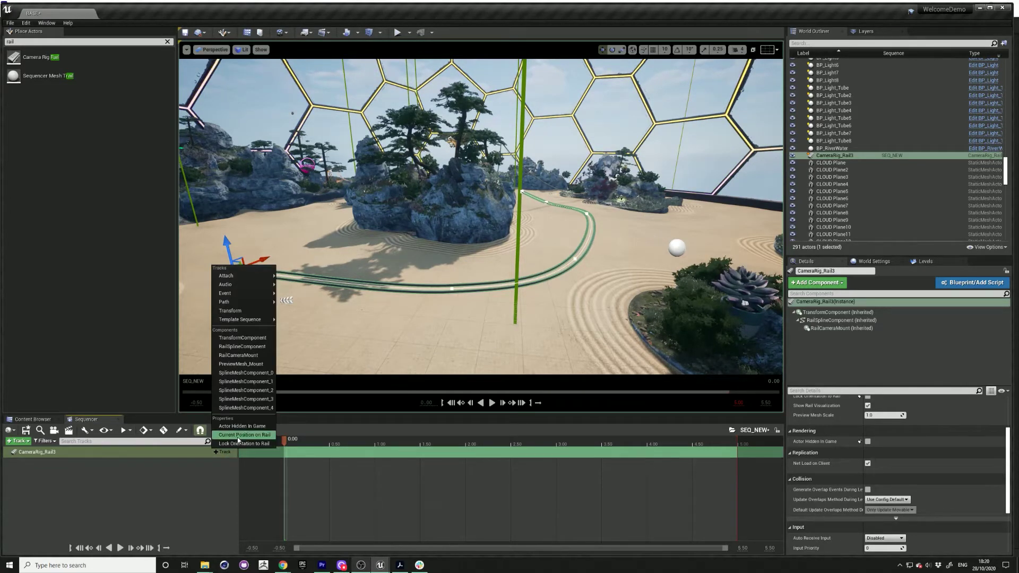
left_click(240, 435)
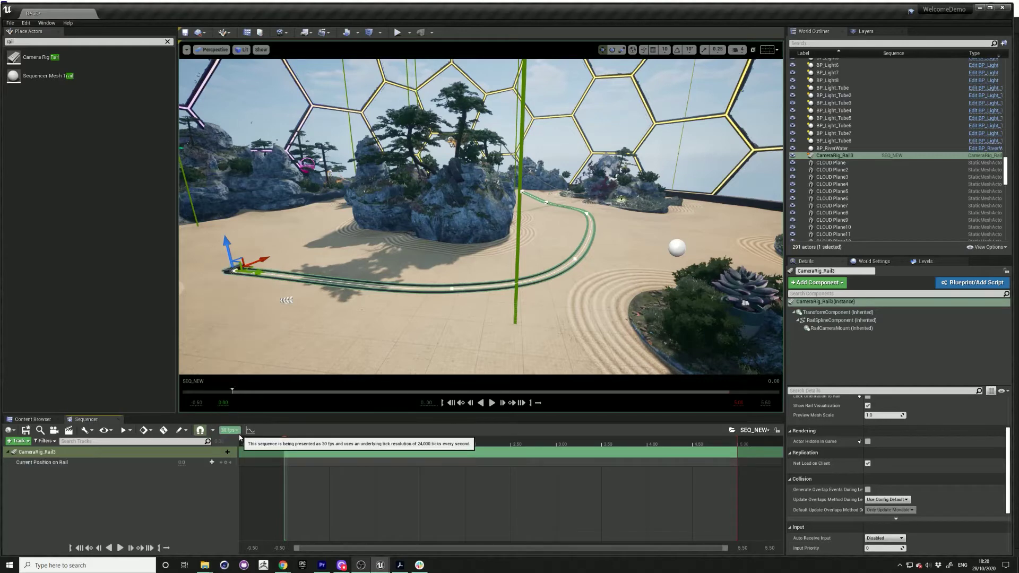
left_click(194, 462)
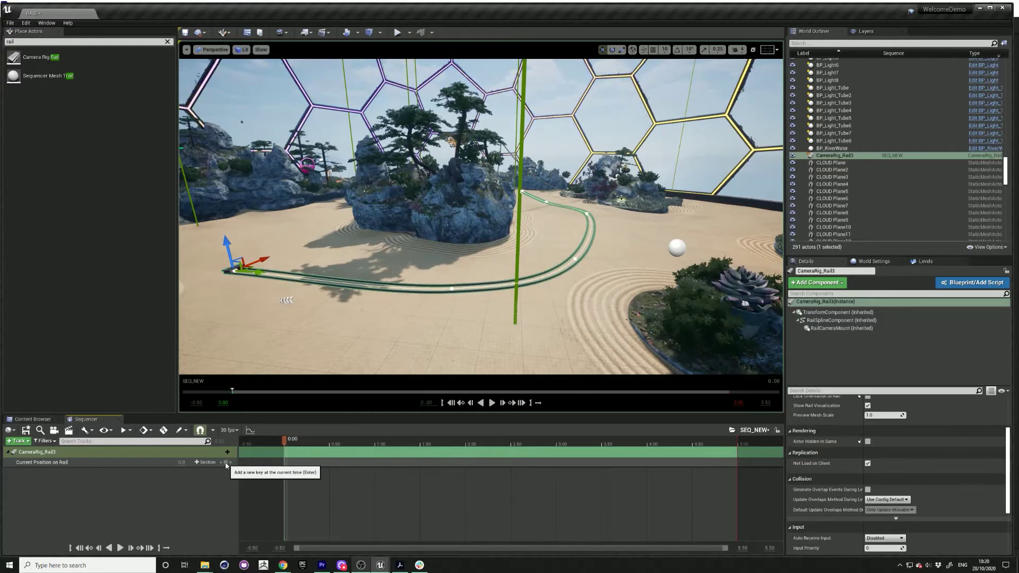
left_click(226, 463)
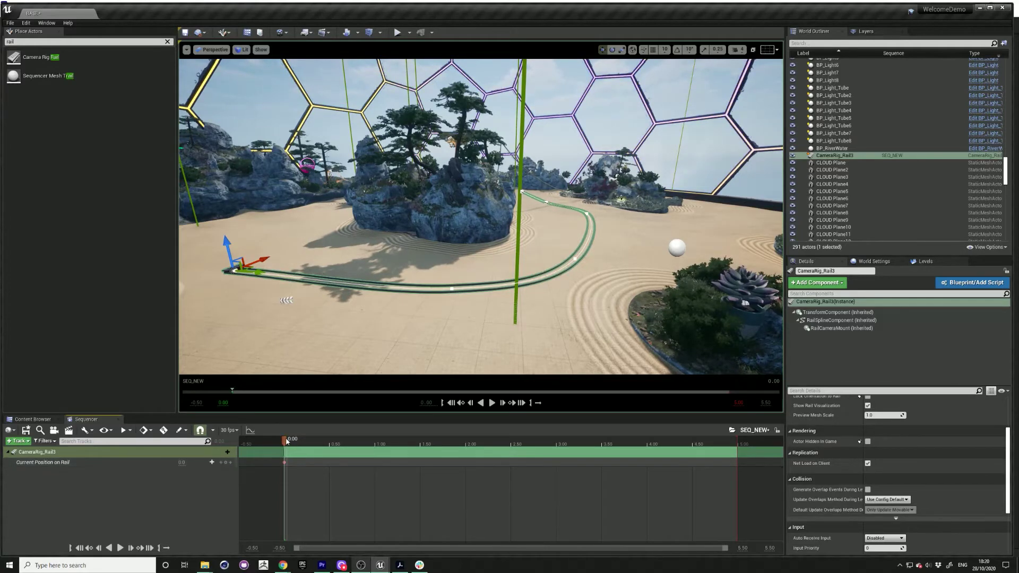
Step: Key Current Position on Rail to 1.0 at 5.00 and scrub back to preview the motion
left_click_drag(284, 440, 740, 441)
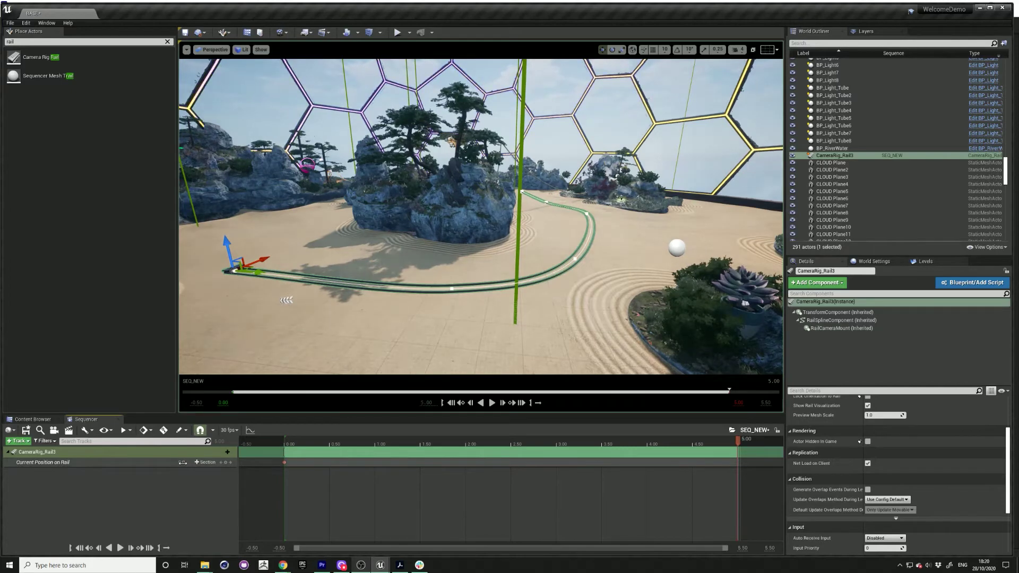
left_click_drag(183, 462, 205, 463)
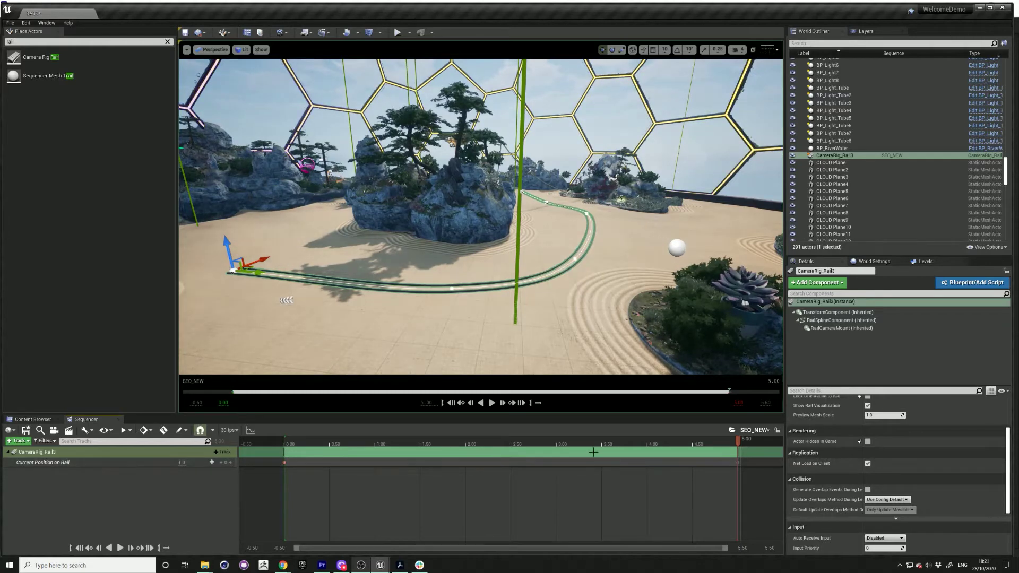
left_click(724, 443)
left_click_drag(724, 444, 285, 457)
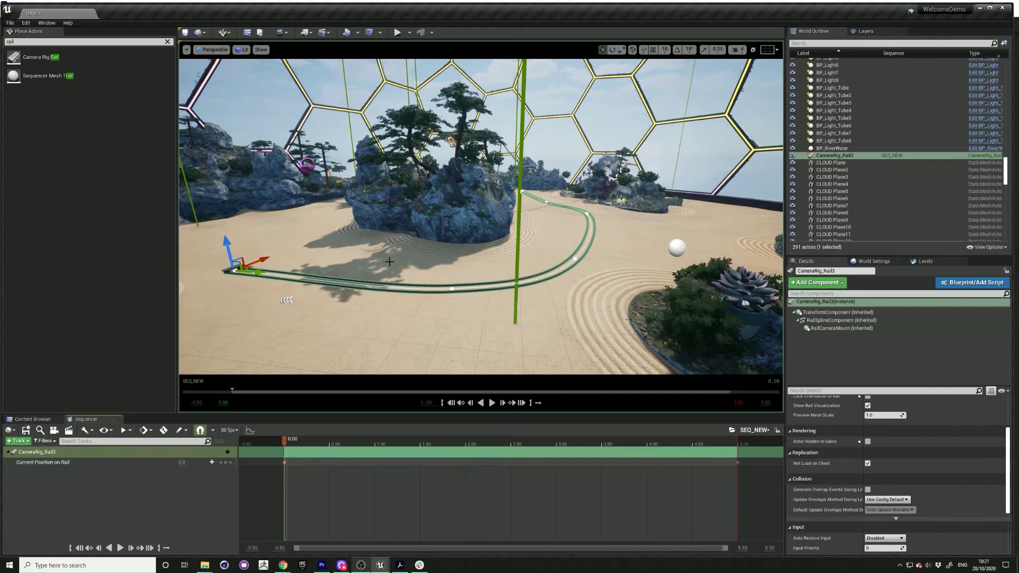
Step: Search Place Actors for 'cube' and drop a Cube near the rail's start
left_click(143, 42)
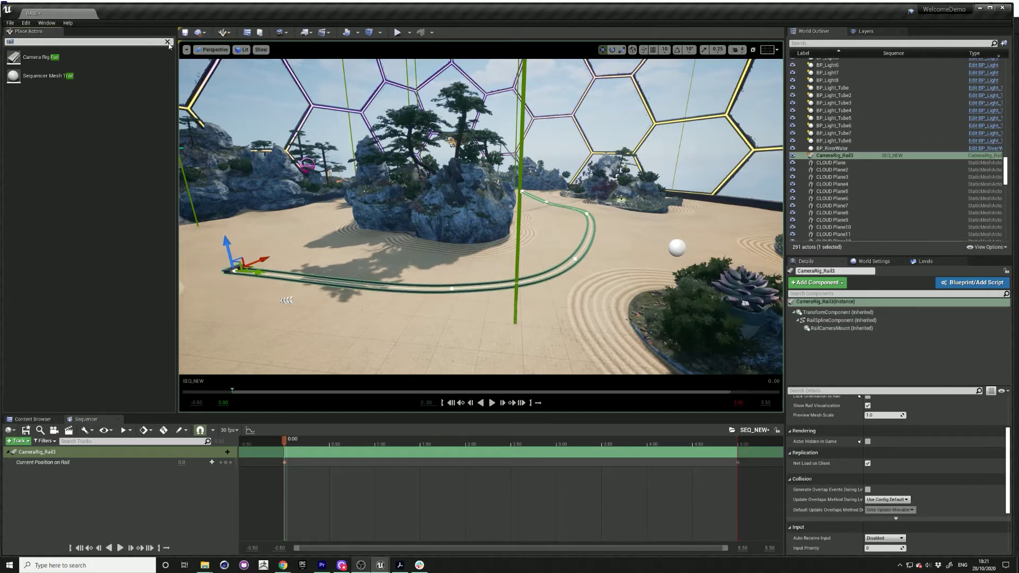
left_click(168, 42)
type("cub")
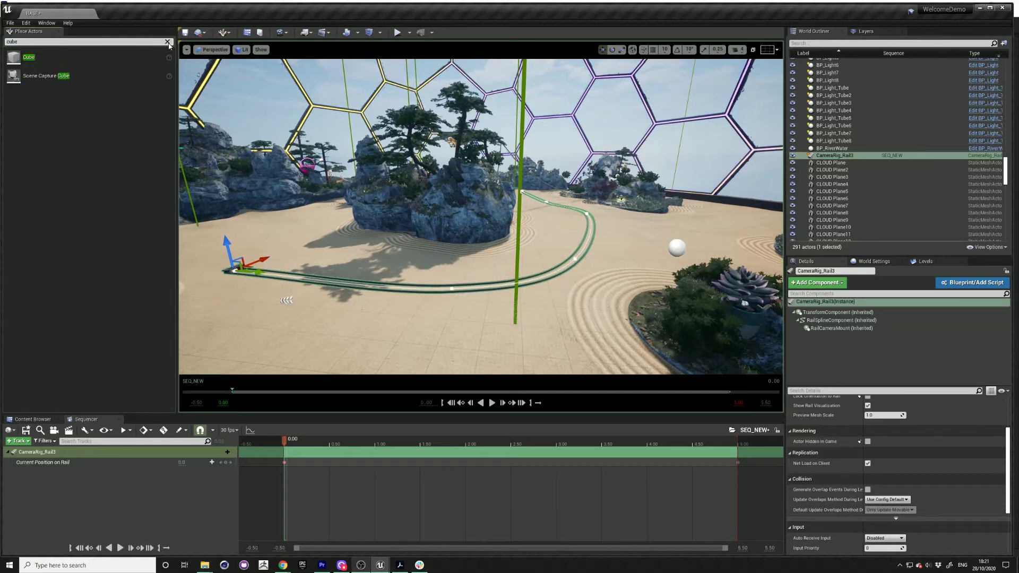
type("e")
left_click_drag(14, 57, 296, 217)
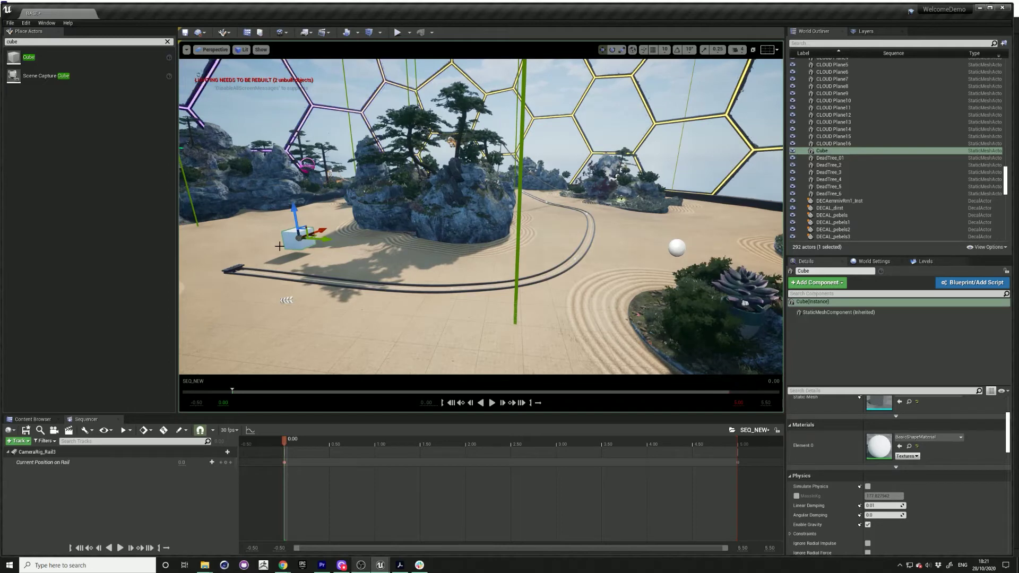
Step: Rename the new cube to Dolly2
left_click(813, 271)
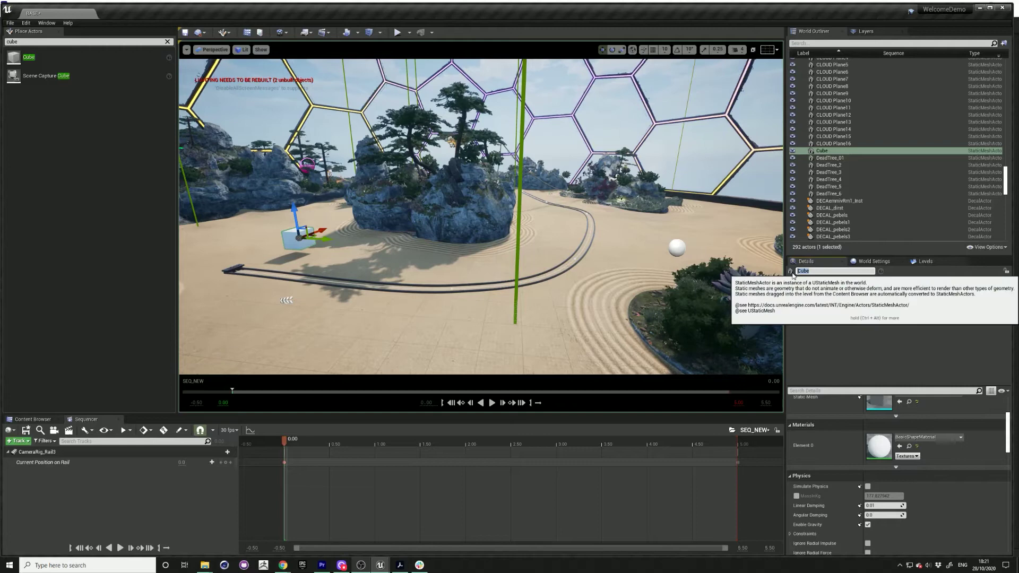
type("Dolly2")
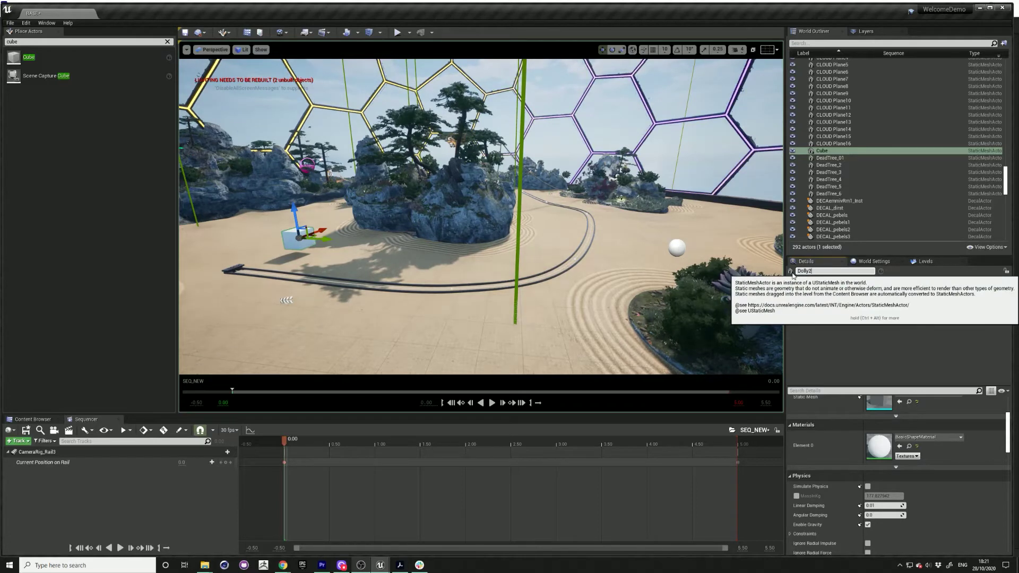
key("Return")
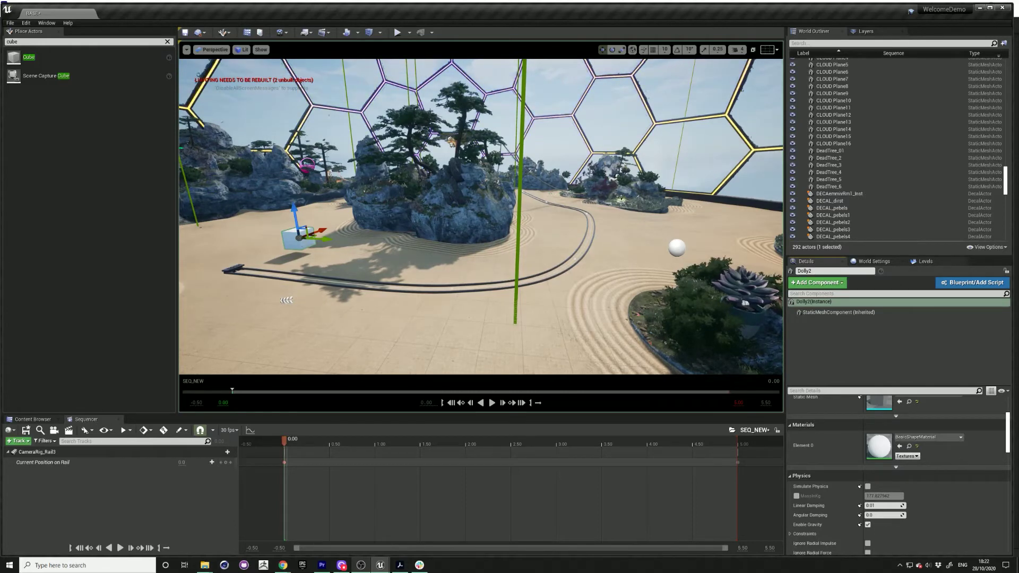
Step: Add the Dolly2 cube to SEQ_NEW as an actor track
left_click(18, 441)
mouse_move(39, 328)
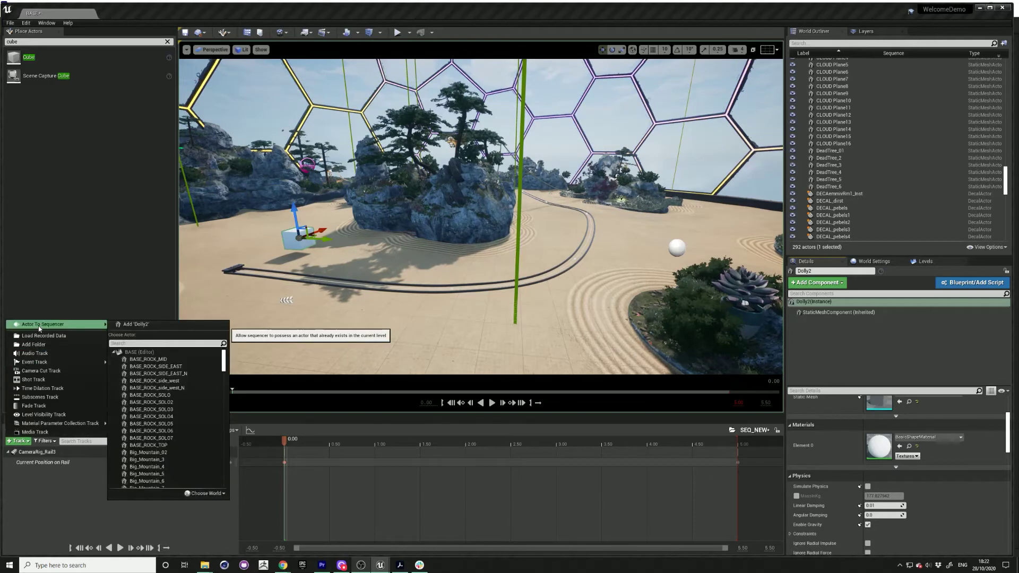
left_click(134, 326)
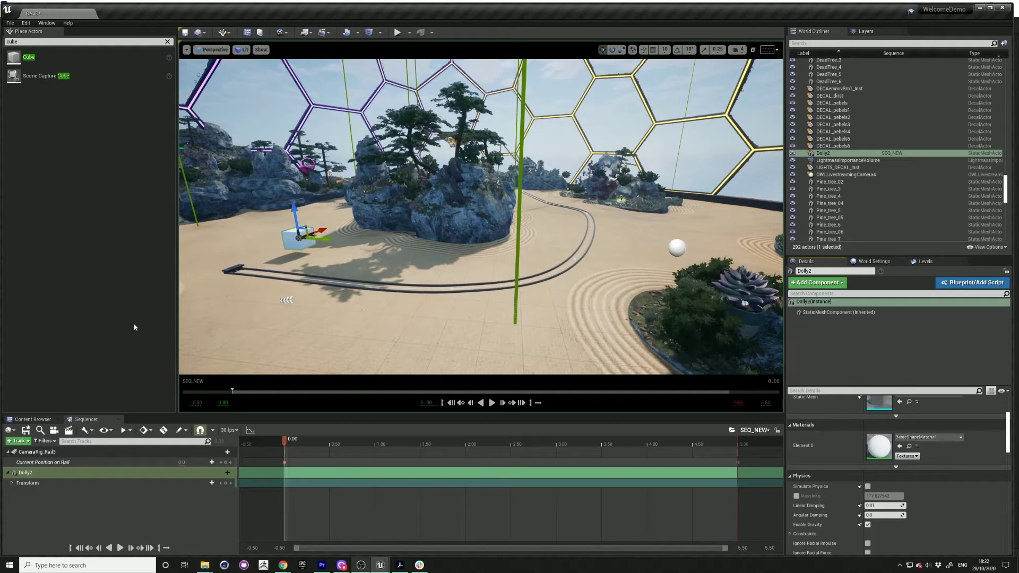
Step: Give Dolly2 an Attach track bound to the existing CameraRig_Rail3 binding
left_click(224, 473)
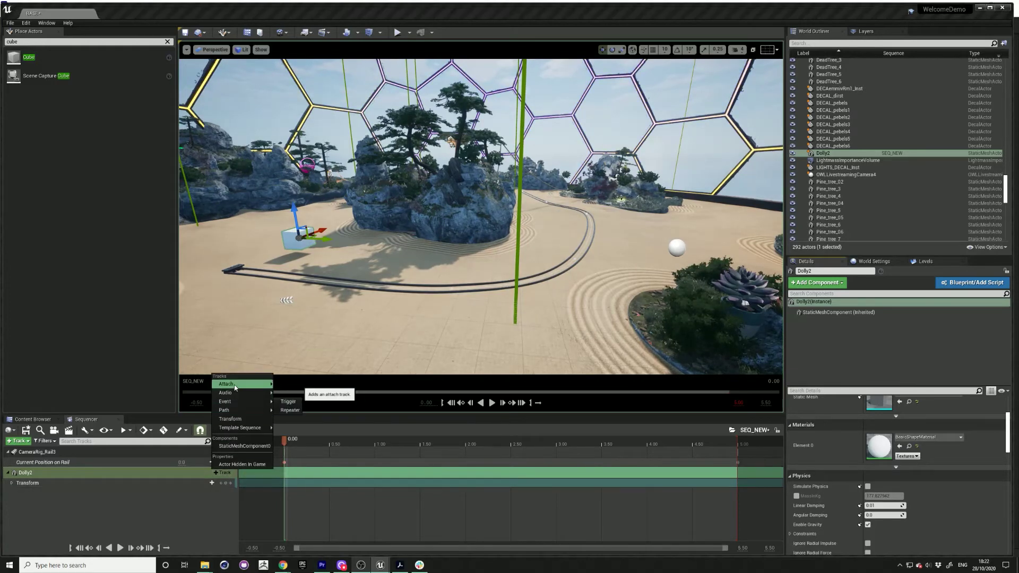
mouse_move(235, 386)
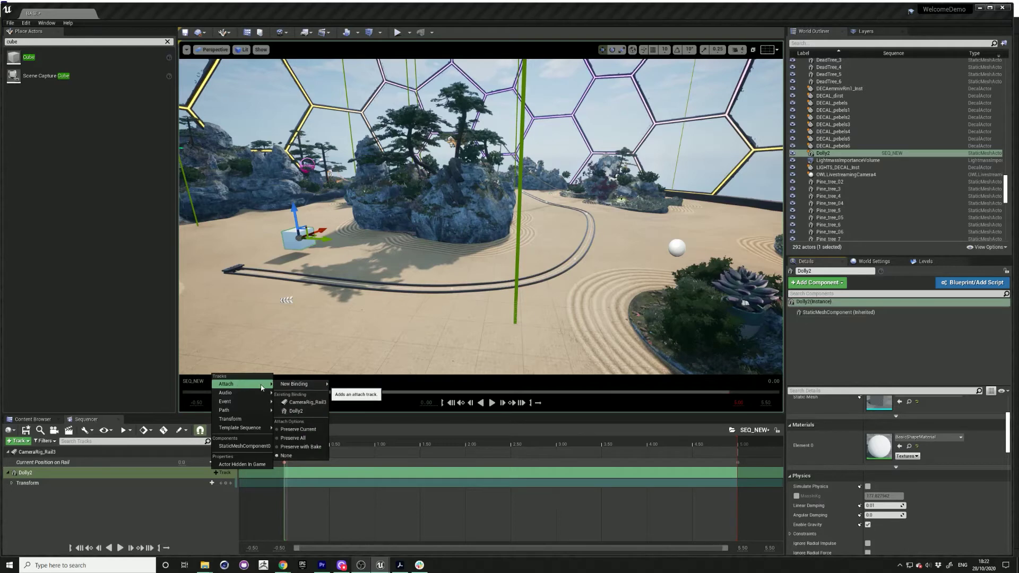
mouse_move(295, 386)
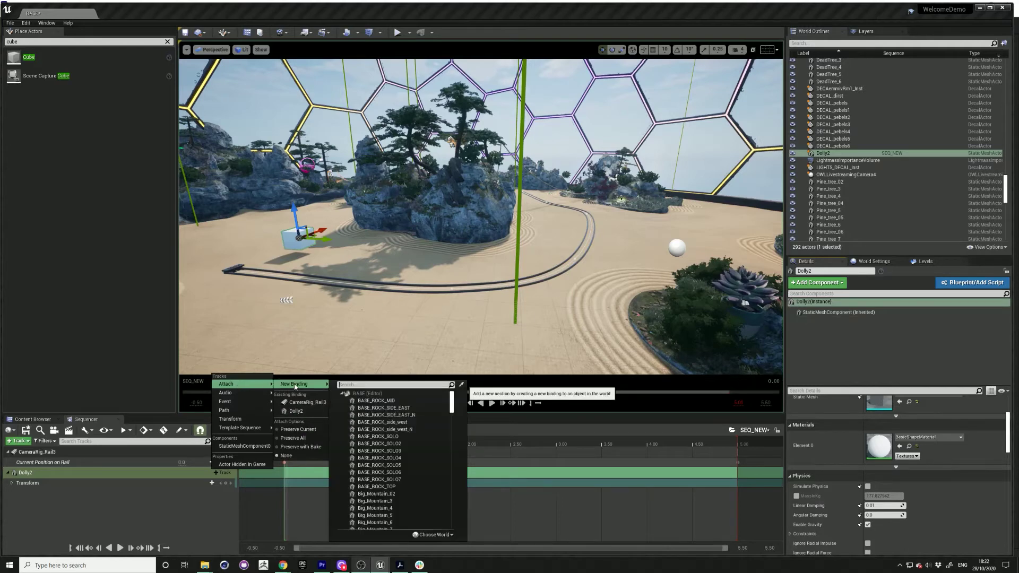
left_click(295, 403)
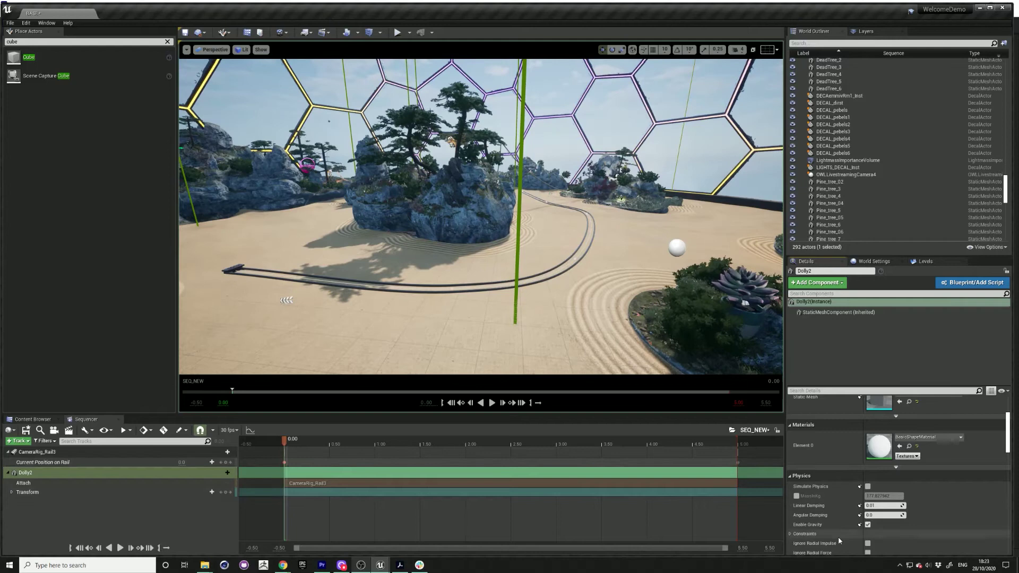
Step: Reset Dolly2's location to 0, 0, 0 so it sits on the rail mount
scroll(828, 470, "up", 3)
scroll(829, 474, "up", 1)
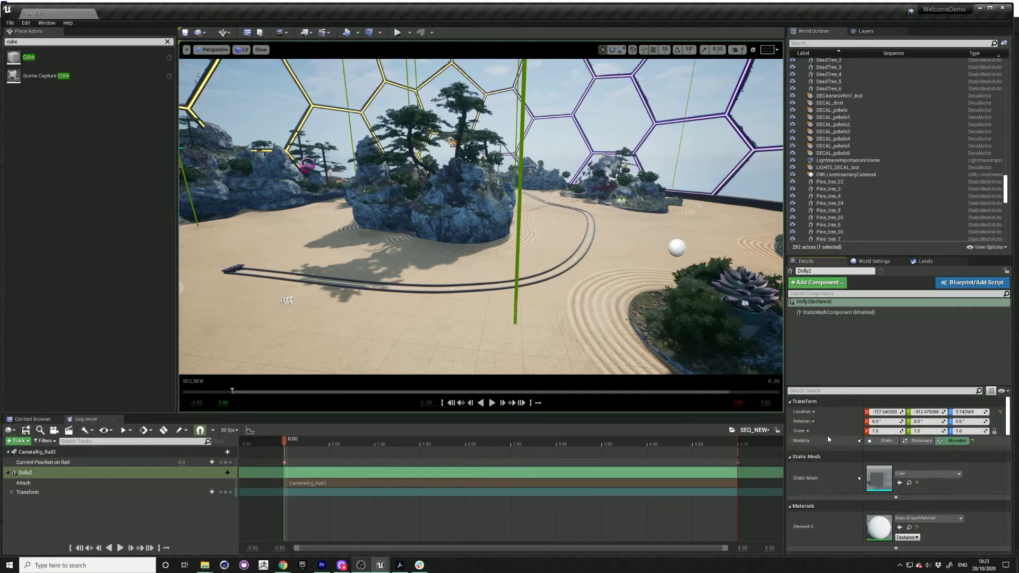
left_click(1000, 412)
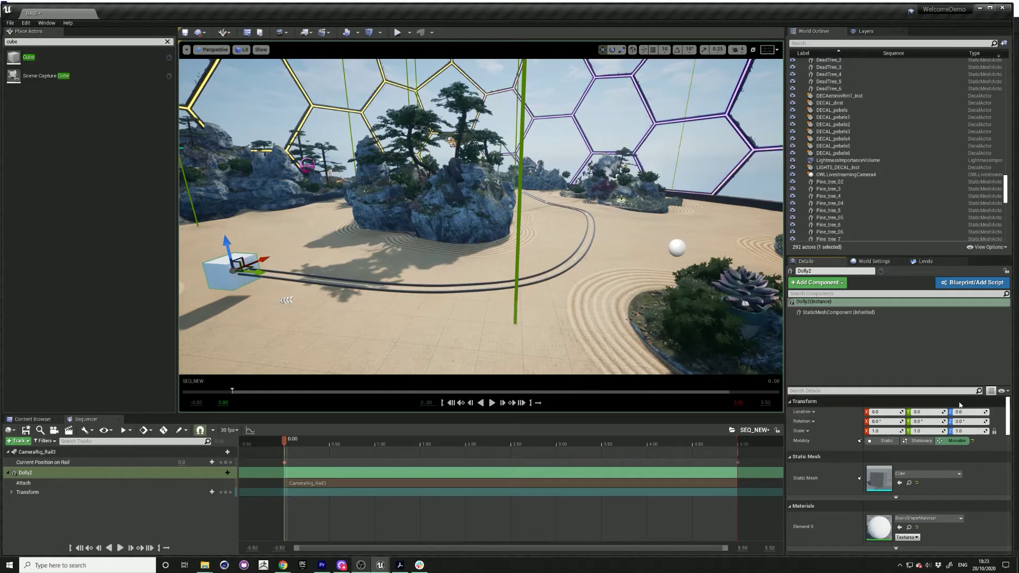
right_click_drag(477, 212, 443, 220)
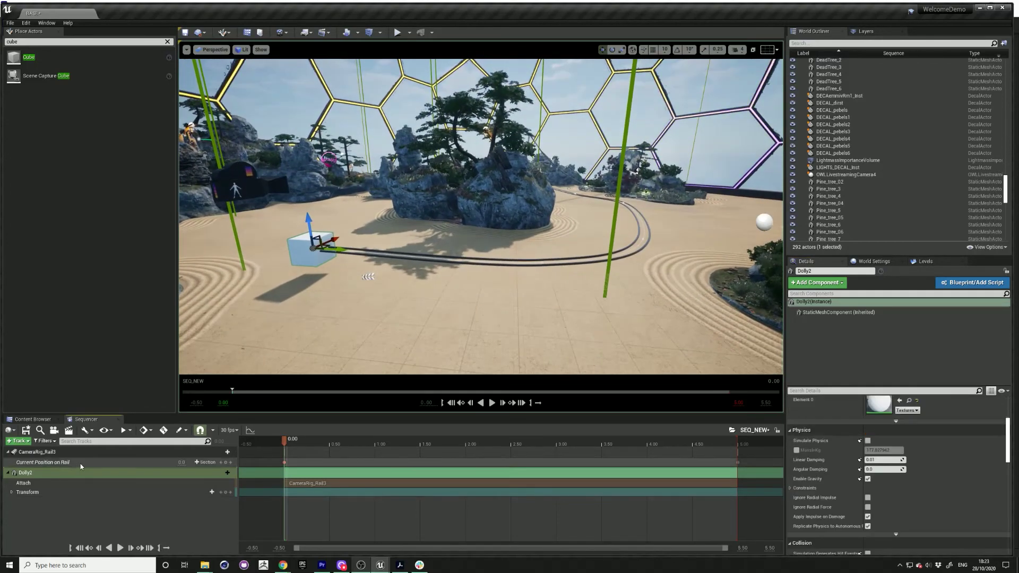
Step: Enable Lock Orientation to Rail on CameraRig_Rail3 and scrub to preview the cube's travel
left_click(55, 452)
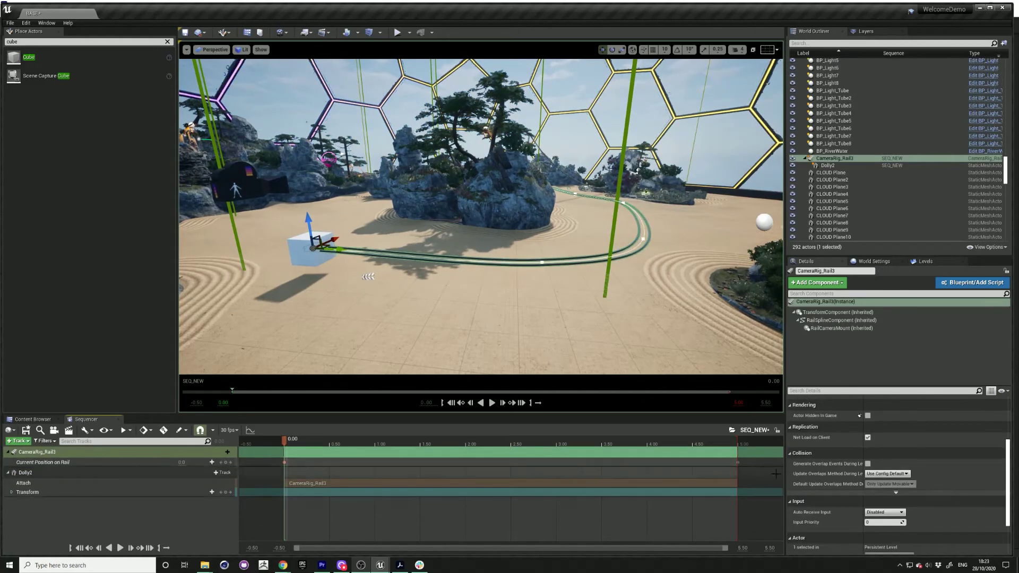
scroll(840, 477, "up", 4)
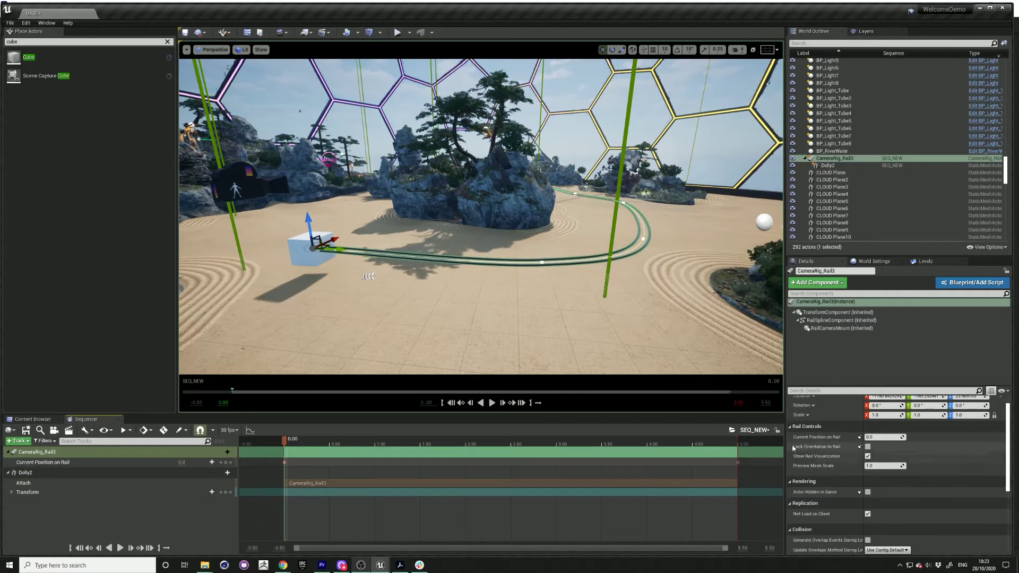
left_click(867, 446)
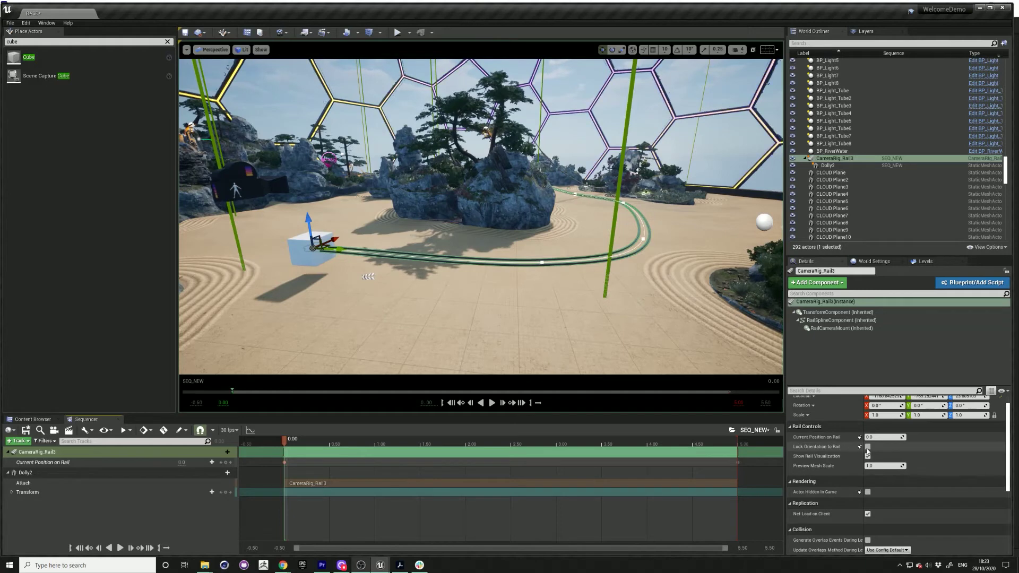
left_click_drag(281, 441, 285, 463)
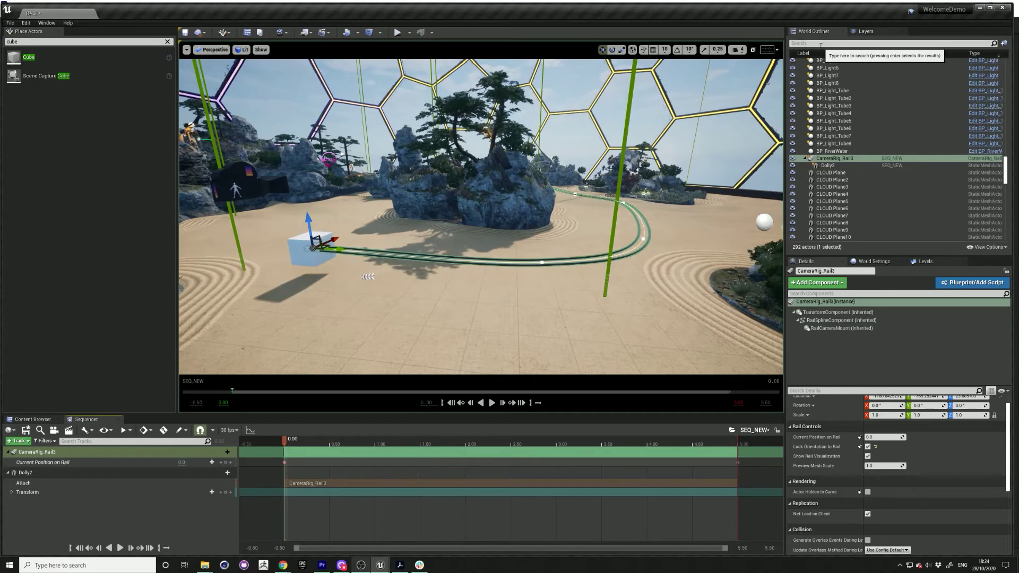
Step: Attach OWLLivestreamingCamera4 to the Dolly2 cube using Attach To
left_click(825, 43)
type("owl")
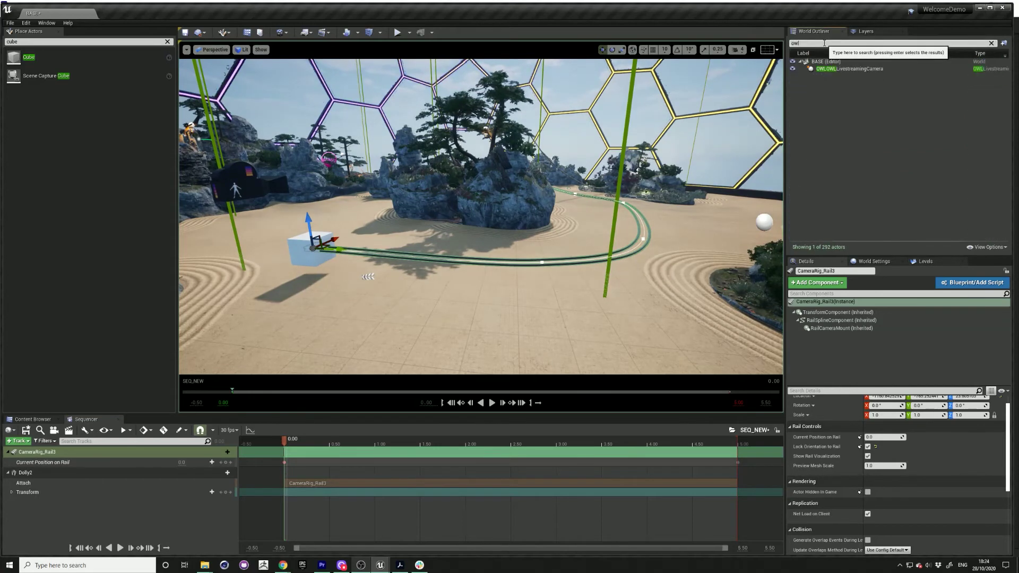
left_click(831, 69)
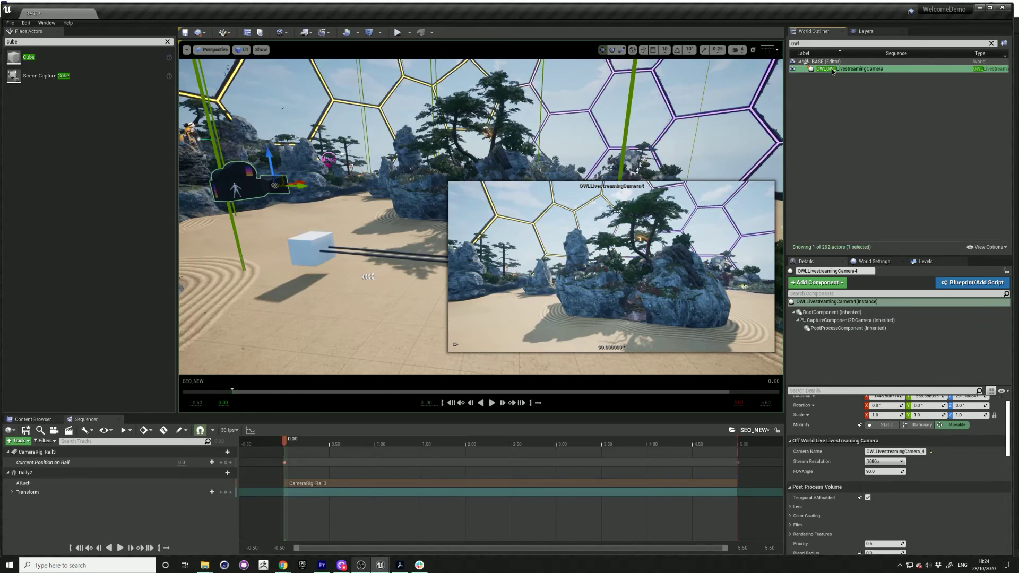
right_click(831, 70)
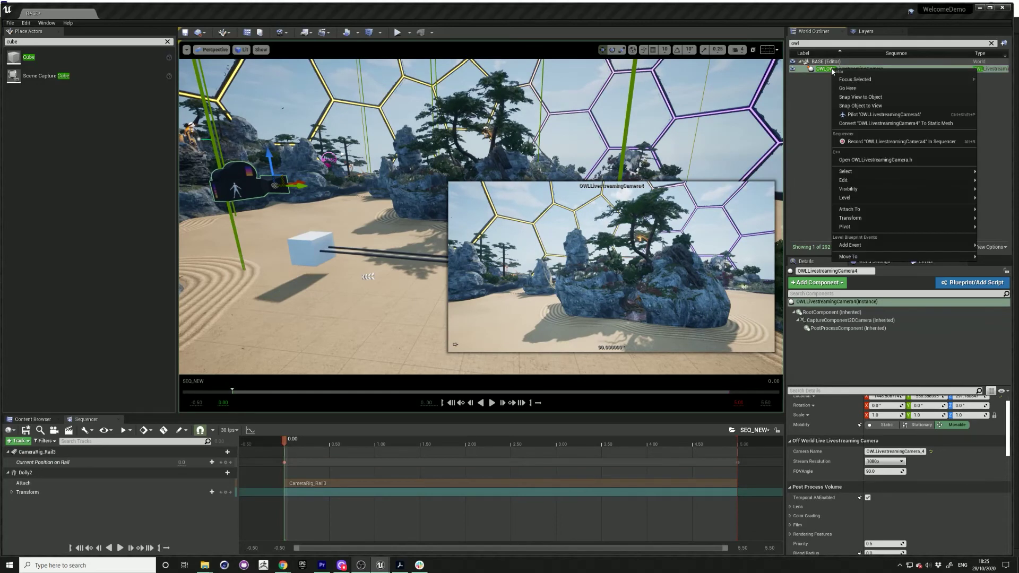
mouse_move(855, 210)
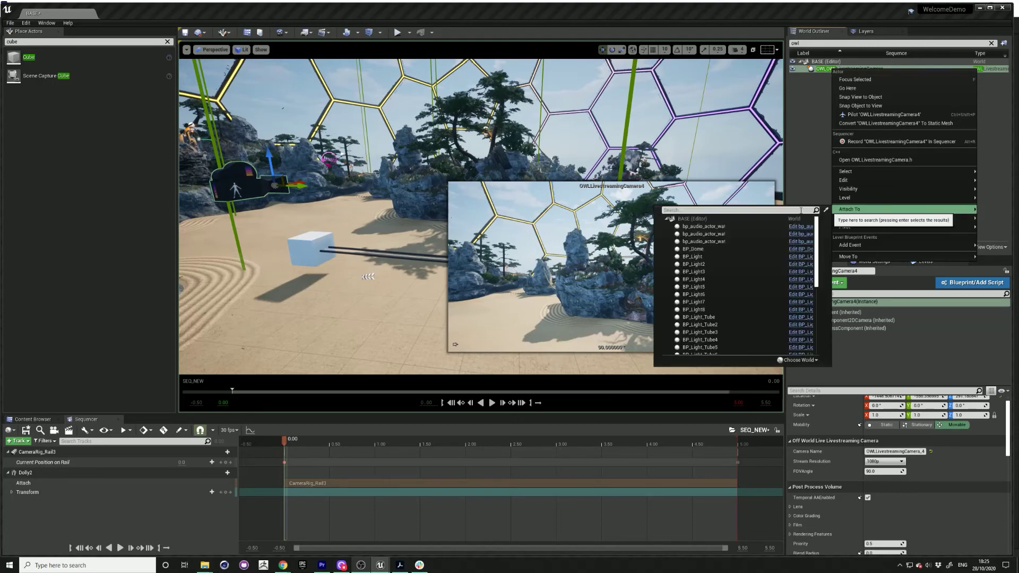
type("do")
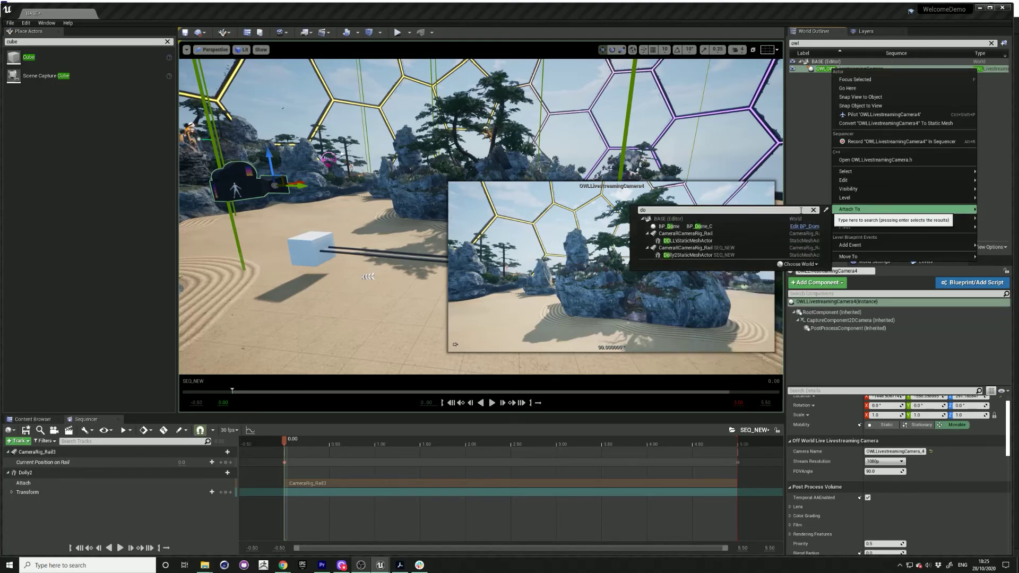
type("ll")
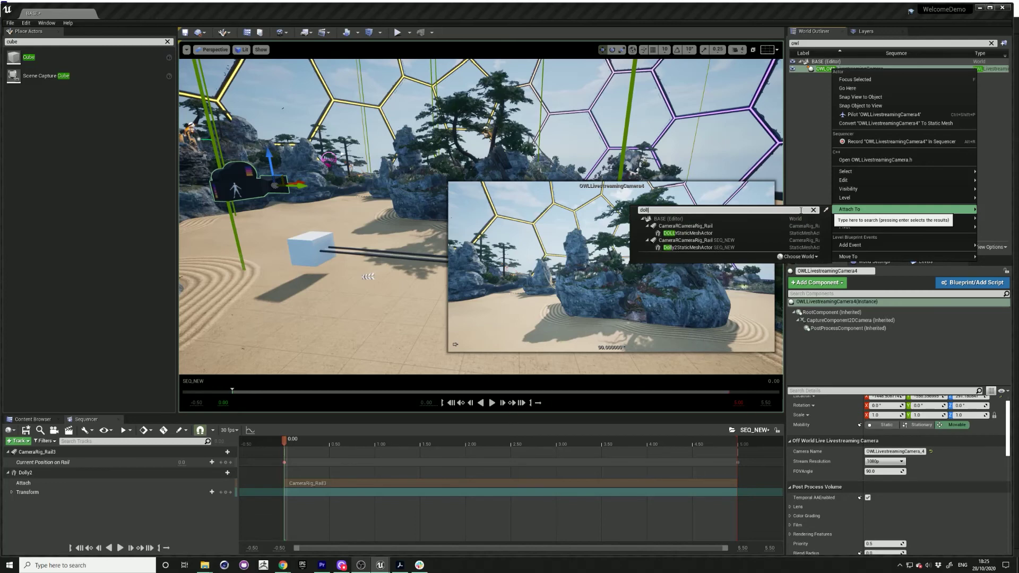
type("y2")
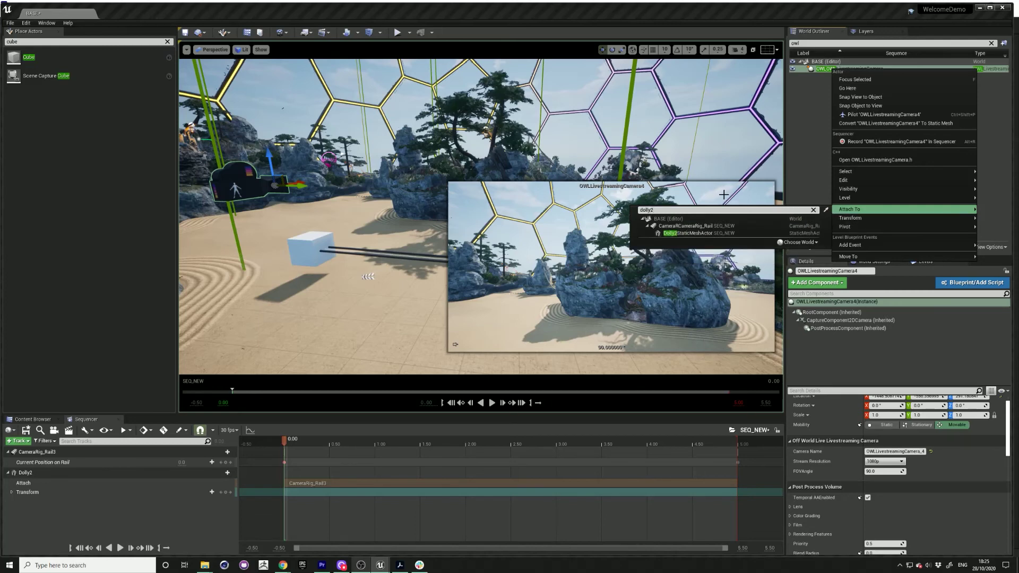
left_click(688, 233)
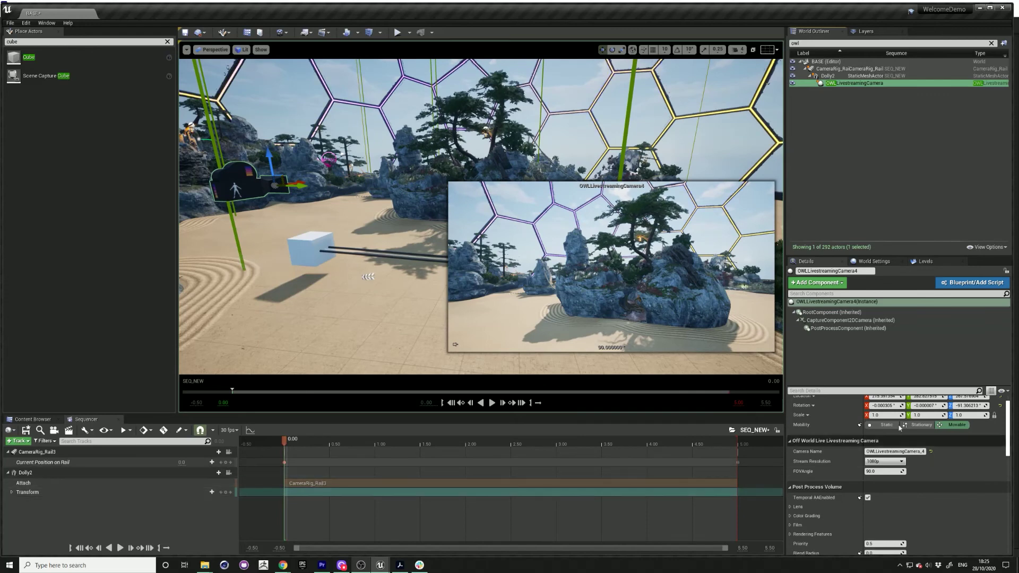
Step: Zero the livestream camera's location and rotation so it sits on Dolly2
scroll(983, 431, "up", 1)
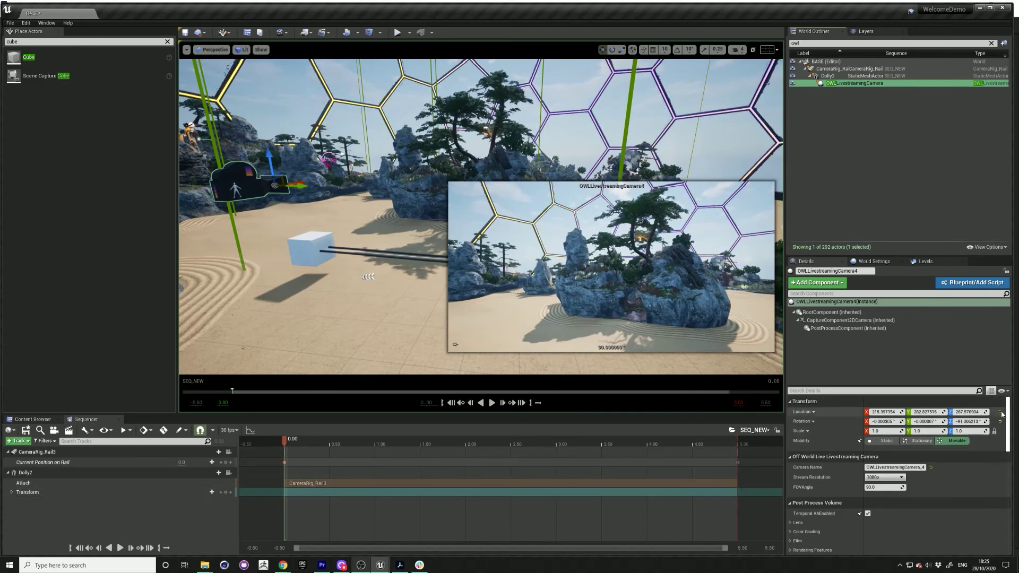
left_click(1000, 412)
left_click(1000, 421)
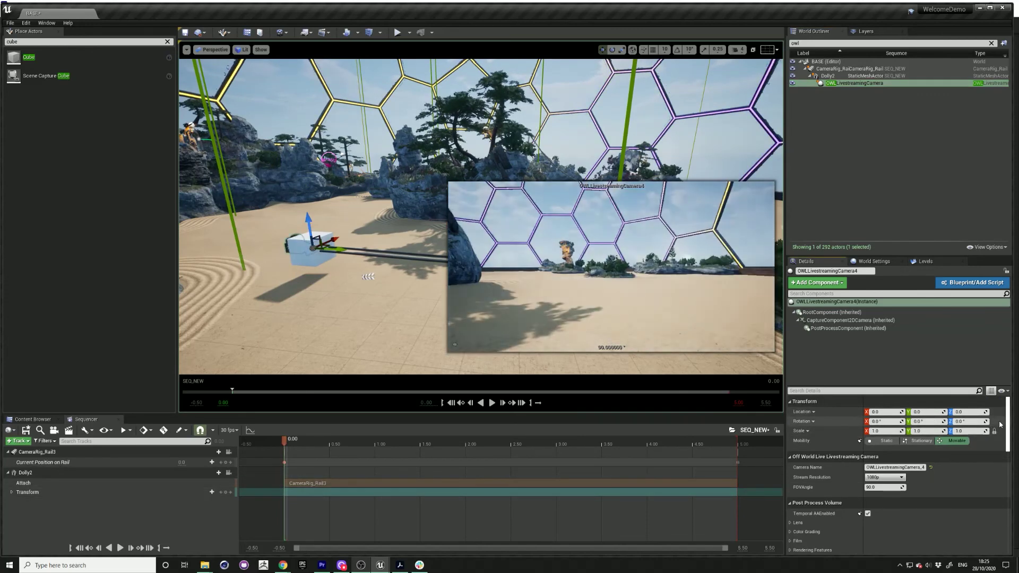
Step: Undo the last actor move, then raise CameraRig_Rail3 higher on Z
key("ctrl+z")
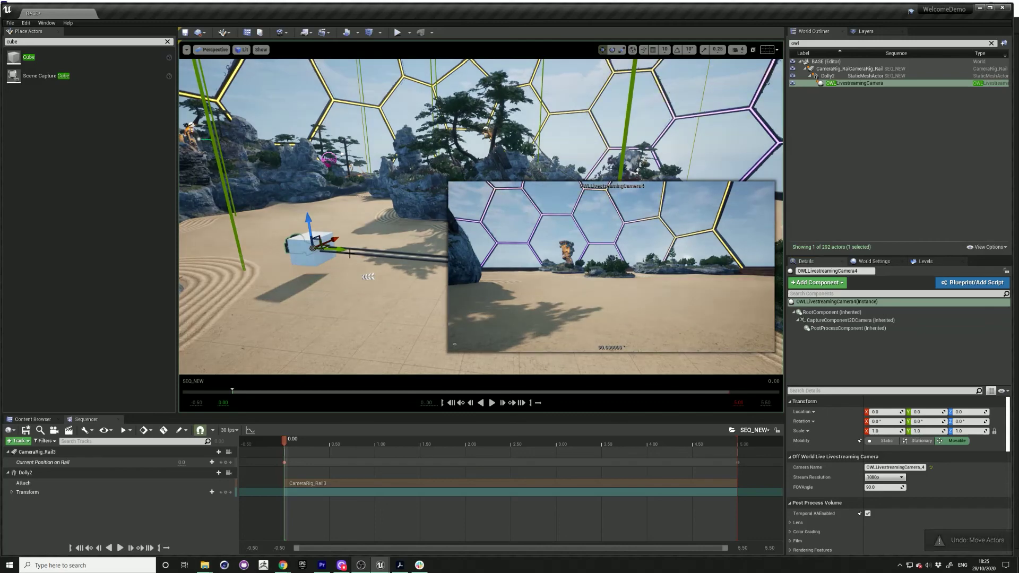
left_click(350, 254)
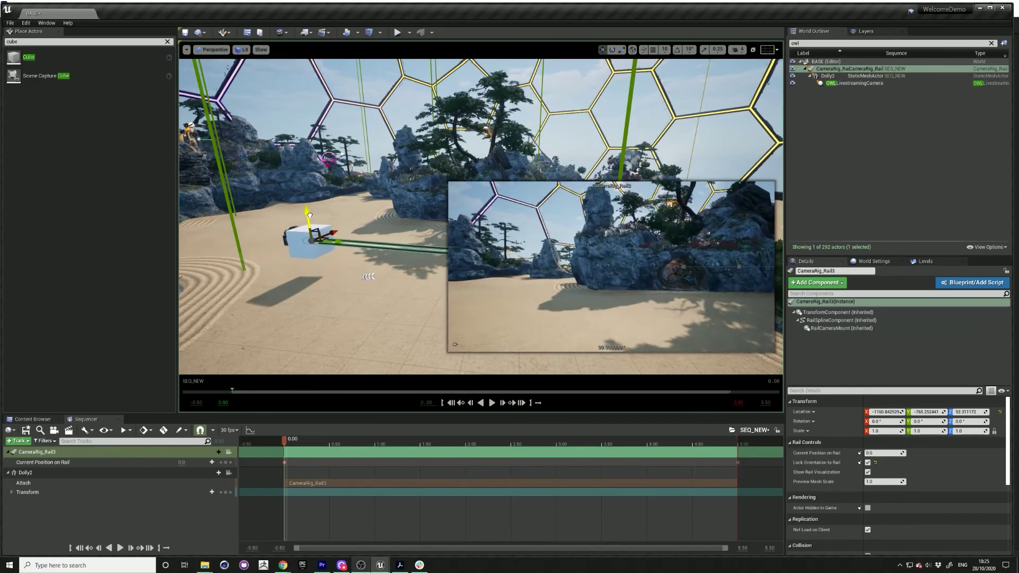
left_click_drag(309, 214, 300, 174)
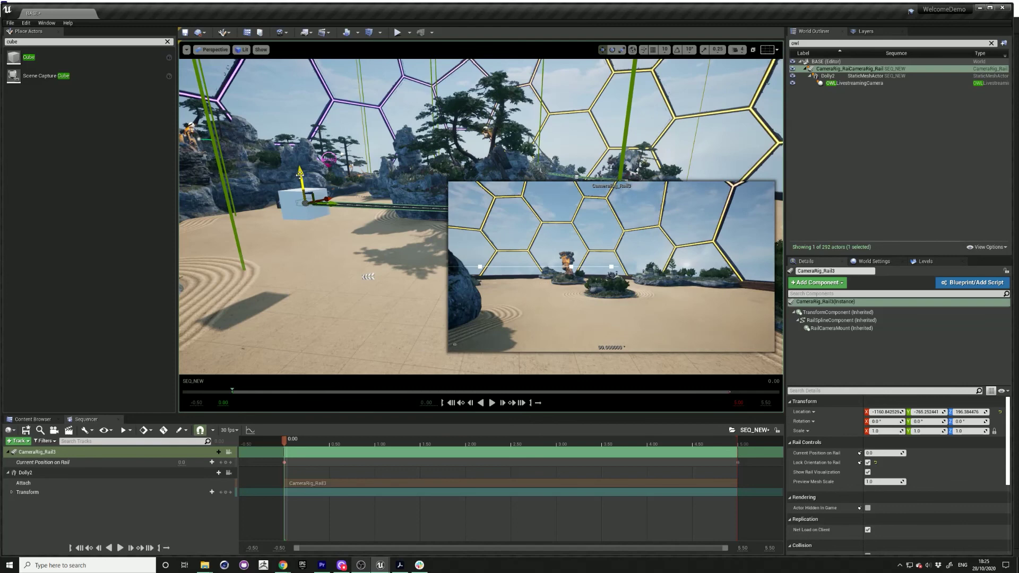